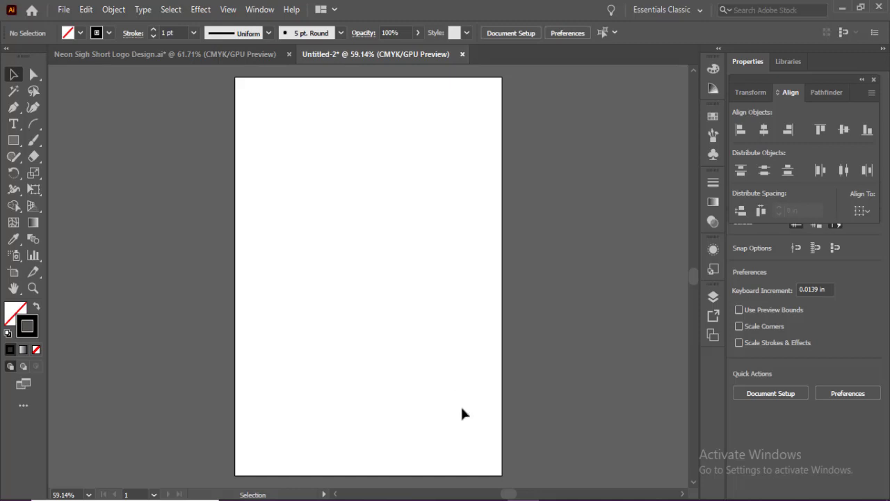
Step: Draw a short vertical line in the upper part of the artboard and set its stroke weight to 22 pt
{"action": "key", "text": "ctrl+0"}
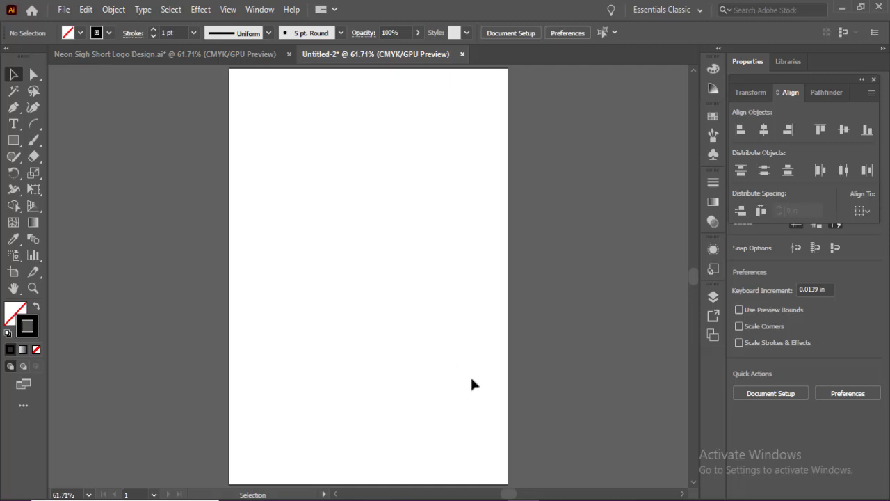
{"action": "key", "text": "backslash"}
{"action": "mouse_move", "coordinate": [332, 177]}
{"action": "left_mouse_down"}
{"action": "mouse_move", "coordinate": [332, 243]}
{"action": "mouse_move", "coordinate": [331, 210]}
{"action": "left_mouse_up"}
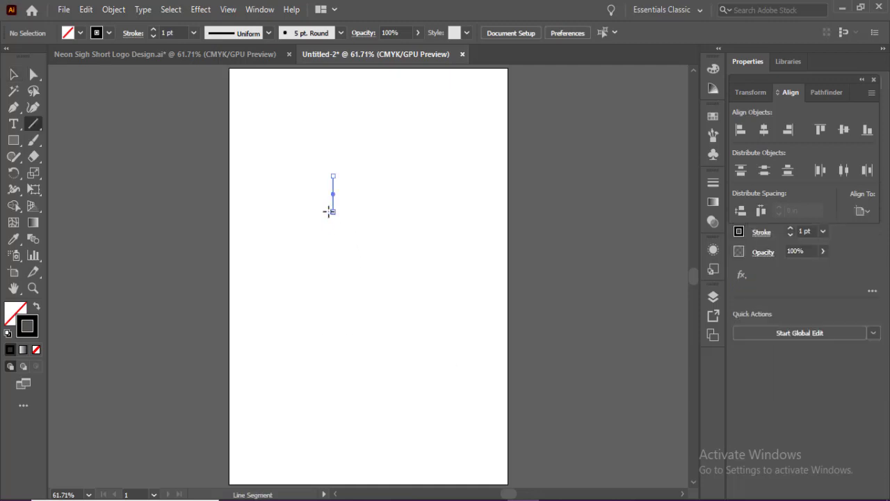
{"action": "left_click", "coordinate": [171, 34]}
{"action": "type", "text": "2"}
{"action": "key", "text": "Return"}
{"action": "key", "text": "Up"}
{"action": "key", "text": "Up"}
{"action": "key", "text": "Up"}
{"action": "key", "text": "Up"}
{"action": "key", "text": "Up"}
{"action": "key", "text": "Up"}
{"action": "key", "text": "Up"}
{"action": "key", "text": "Up"}
{"action": "key", "text": "Up"}
{"action": "key", "text": "Up"}
{"action": "key", "text": "Up"}
{"action": "key", "text": "Up"}
{"action": "key", "text": "Up"}
{"action": "key", "text": "Up"}
{"action": "key", "text": "Up"}
{"action": "key", "text": "Up"}
{"action": "key", "text": "Up"}
{"action": "key", "text": "Up"}
{"action": "key", "text": "Up"}
{"action": "key", "text": "Up"}
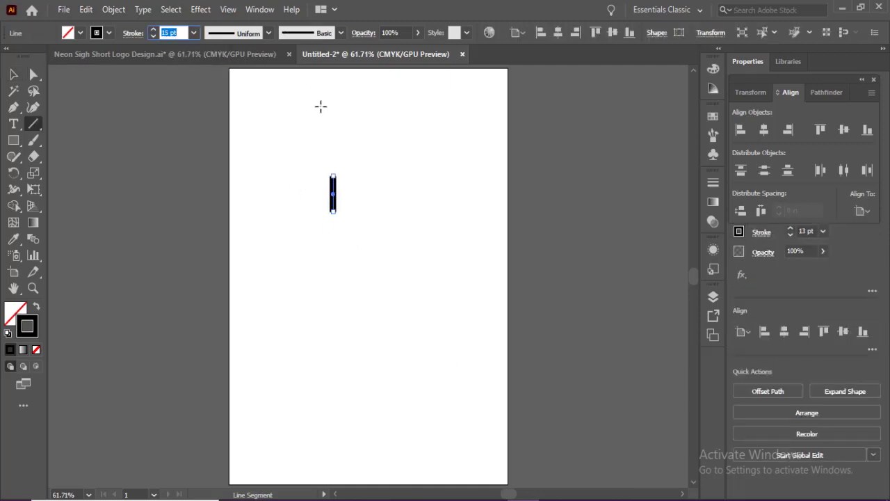
{"action": "key", "text": "v"}
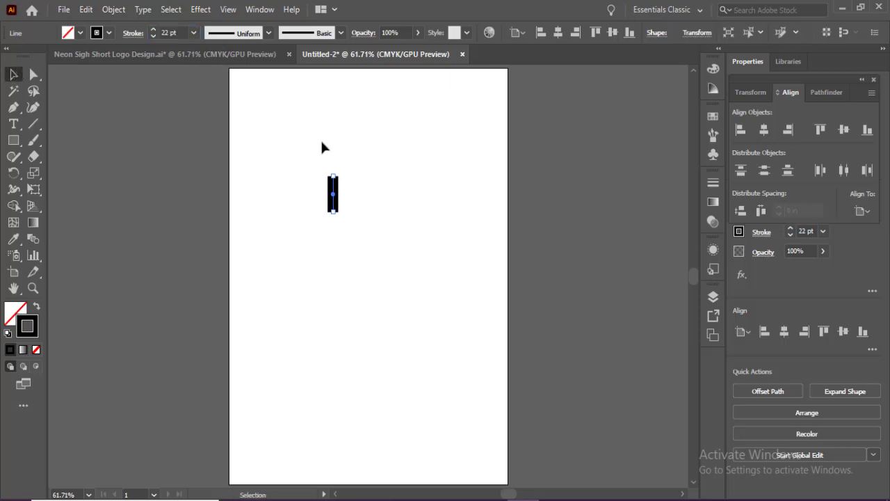
Step: Rotate the short line so it slants to the right and draw a circle outline below it
{"action": "left_click_drag", "start_coordinate": [339, 176], "coordinate": [331, 228]}
{"action": "mouse_move", "coordinate": [13, 140]}
{"action": "left_mouse_down"}
{"action": "mouse_move", "coordinate": [58, 157]}
{"action": "mouse_move", "coordinate": [70, 172]}
{"action": "left_mouse_up"}
{"action": "left_click_drag", "start_coordinate": [336, 288], "coordinate": [384, 340]}
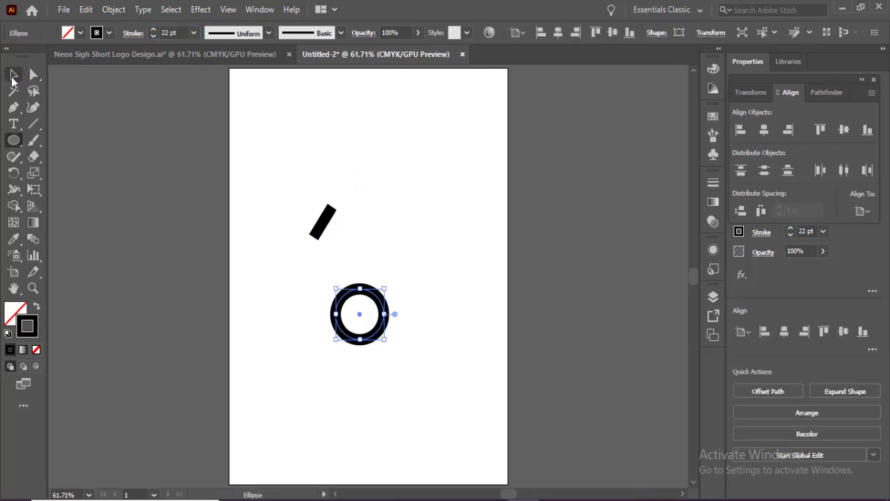
{"action": "left_click", "coordinate": [12, 75]}
{"action": "left_click", "coordinate": [398, 297]}
{"action": "left_click", "coordinate": [342, 333]}
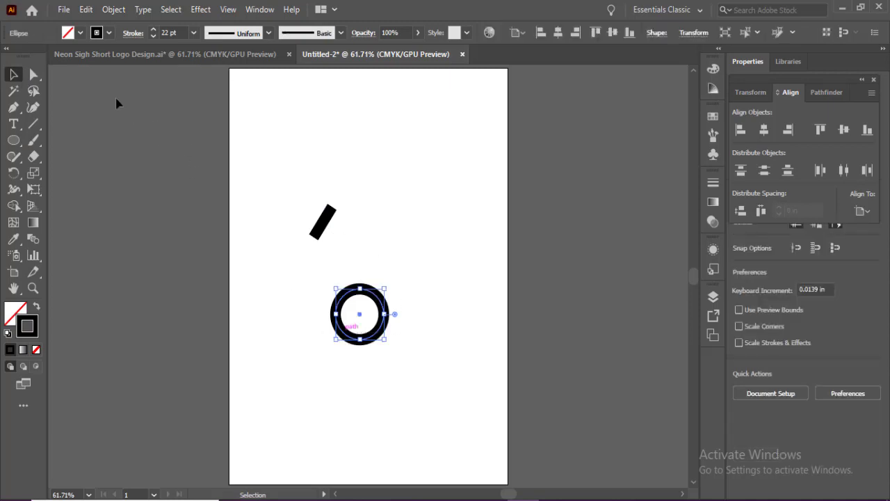
Step: Cut the circle down to its upper-right quarter arc and attach the arc to the slanted line's lower end
{"action": "left_click", "coordinate": [34, 75]}
{"action": "mouse_move", "coordinate": [348, 375]}
{"action": "left_mouse_down"}
{"action": "mouse_move", "coordinate": [354, 322]}
{"action": "mouse_move", "coordinate": [314, 253]}
{"action": "mouse_move", "coordinate": [398, 313]}
{"action": "mouse_move", "coordinate": [381, 299]}
{"action": "mouse_move", "coordinate": [370, 327]}
{"action": "mouse_move", "coordinate": [341, 347]}
{"action": "left_mouse_up"}
{"action": "key", "text": "Delete"}
{"action": "key", "text": "Delete"}
{"action": "left_click", "coordinate": [13, 74]}
{"action": "key", "text": "ctrl+equal"}
{"action": "left_click", "coordinate": [368, 332]}
Step: Draw a small circle with a black fill and no stroke below the arc
{"action": "left_click", "coordinate": [14, 141]}
{"action": "left_click", "coordinate": [37, 350]}
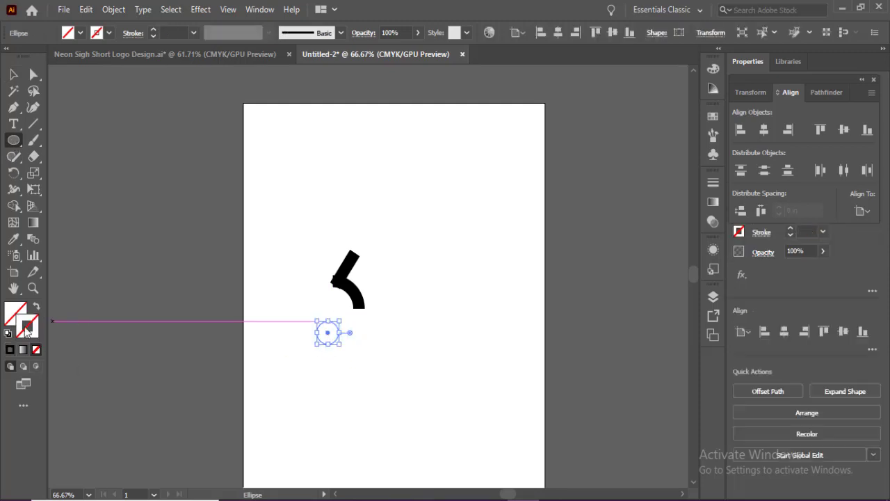
{"action": "left_click", "coordinate": [81, 32]}
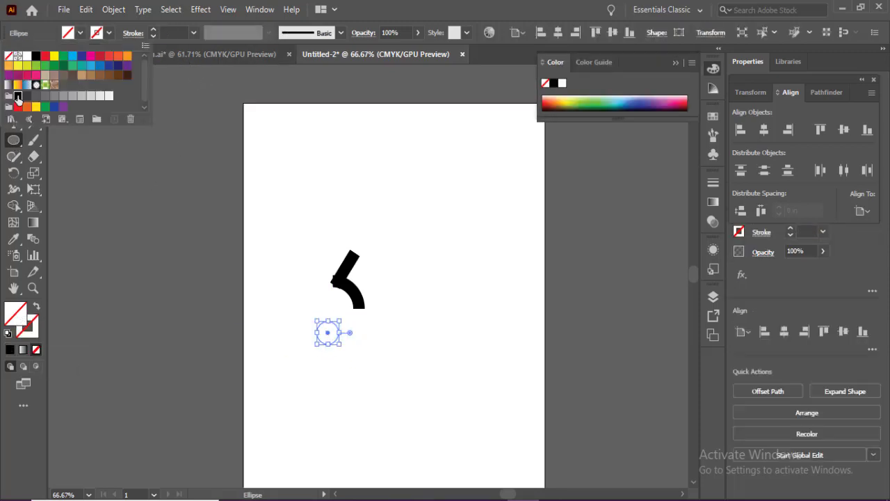
{"action": "left_click", "coordinate": [31, 61]}
{"action": "key", "text": "v"}
Step: Place the black circle at the arc's lower end and add a copy of the arc beside it with a 15 pt stroke
{"action": "mouse_move", "coordinate": [331, 335]}
{"action": "left_mouse_down"}
{"action": "mouse_move", "coordinate": [357, 312]}
{"action": "mouse_move", "coordinate": [356, 319]}
{"action": "mouse_move", "coordinate": [406, 327]}
{"action": "mouse_move", "coordinate": [384, 326]}
{"action": "left_mouse_up"}
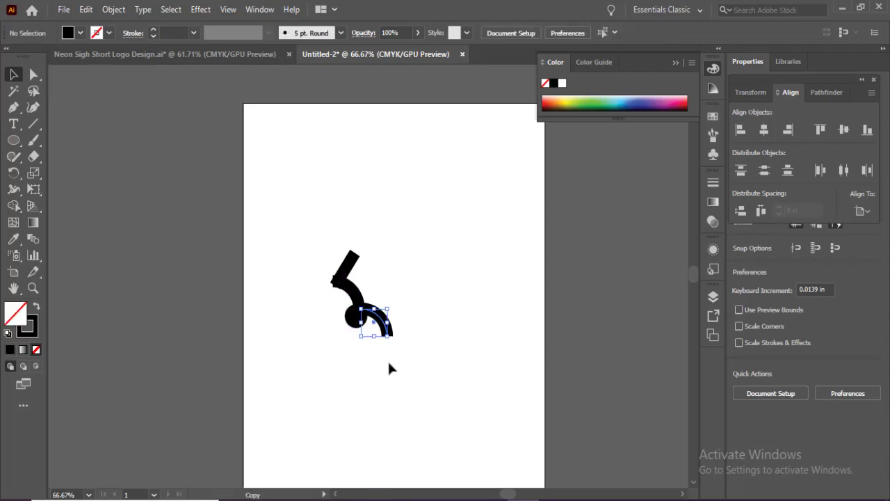
{"action": "left_click", "coordinate": [173, 33]}
{"action": "type", "text": "15"}
{"action": "key", "text": "Return"}
{"action": "left_click", "coordinate": [404, 397]}
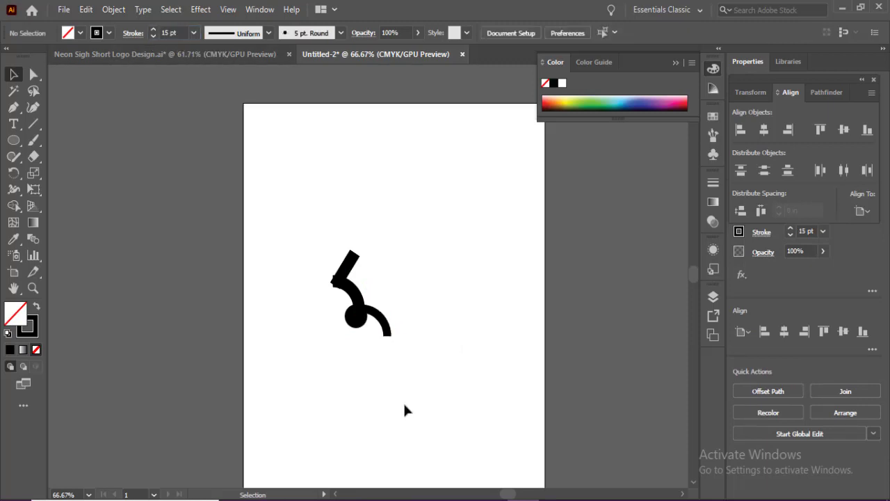
Step: Draw a tall vertical line through the right end of the copied arc as the letter's stem
{"action": "left_click", "coordinate": [33, 123]}
{"action": "left_click", "coordinate": [85, 125]}
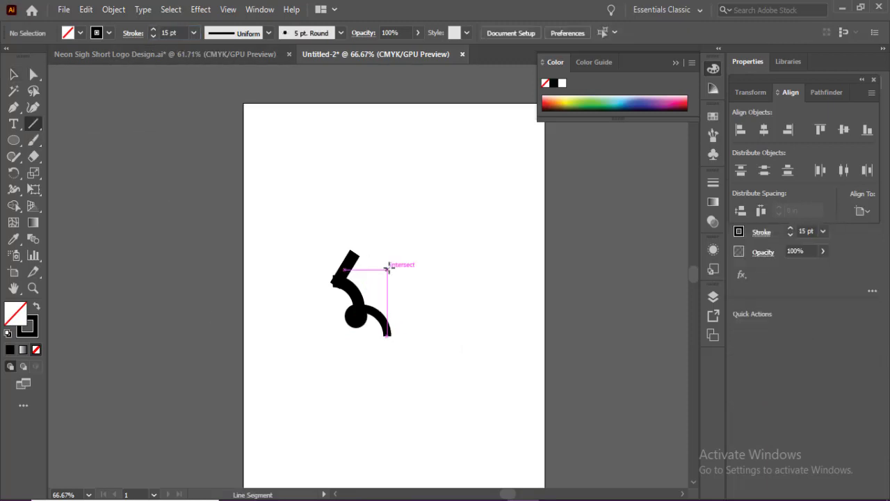
{"action": "left_click_drag", "start_coordinate": [392, 253], "coordinate": [384, 353]}
{"action": "key", "text": "v"}
{"action": "left_click", "coordinate": [417, 285]}
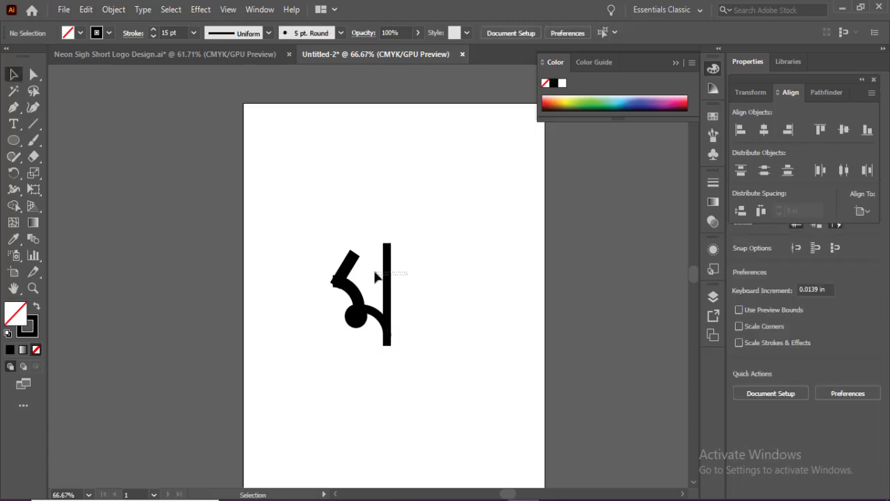
Step: Raise the vertical stem's stroke weight to 22 pt
{"action": "left_click", "coordinate": [386, 281]}
{"action": "left_click", "coordinate": [182, 33]}
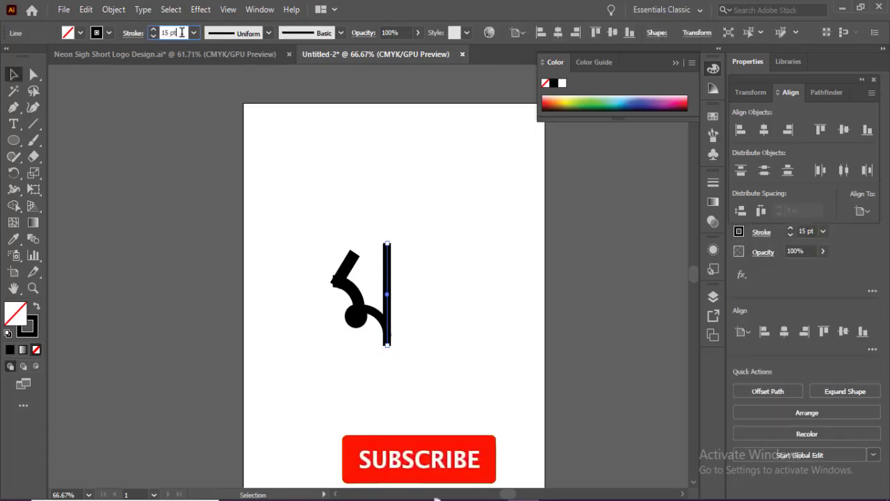
{"action": "key", "text": "Up"}
{"action": "key", "text": "Up"}
{"action": "key", "text": "Up"}
{"action": "key", "text": "Up"}
{"action": "key", "text": "Up"}
{"action": "key", "text": "Up"}
{"action": "key", "text": "Up"}
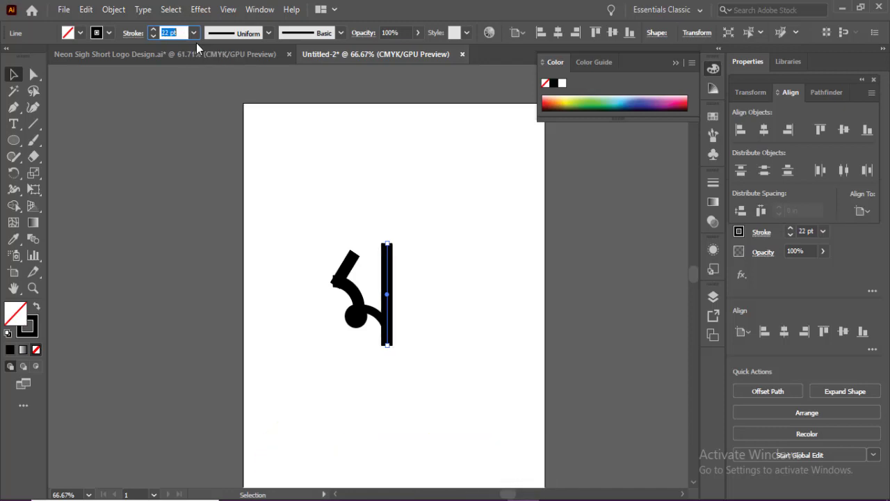
{"action": "left_click", "coordinate": [316, 185]}
{"action": "left_click", "coordinate": [386, 278]}
{"action": "left_click", "coordinate": [418, 278]}
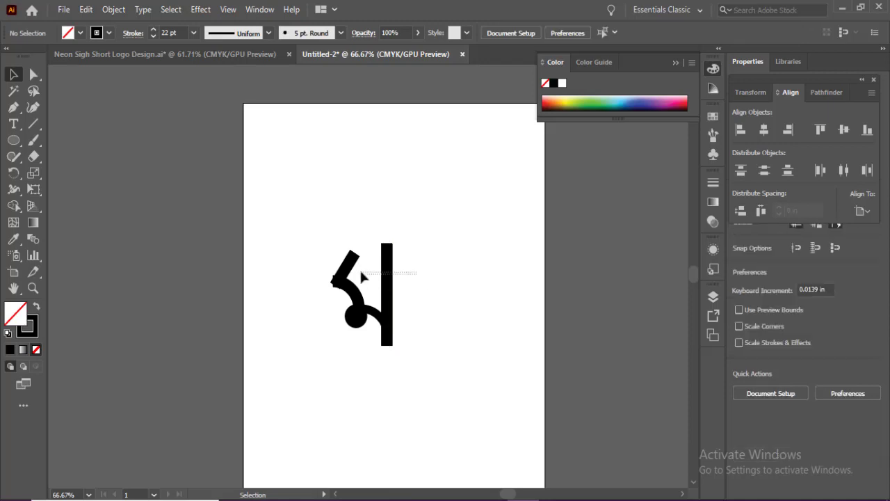
Step: Set the vertical stem's stroke weight to 20 pt
{"action": "left_click", "coordinate": [386, 277]}
{"action": "left_click", "coordinate": [436, 277]}
{"action": "left_click", "coordinate": [381, 279]}
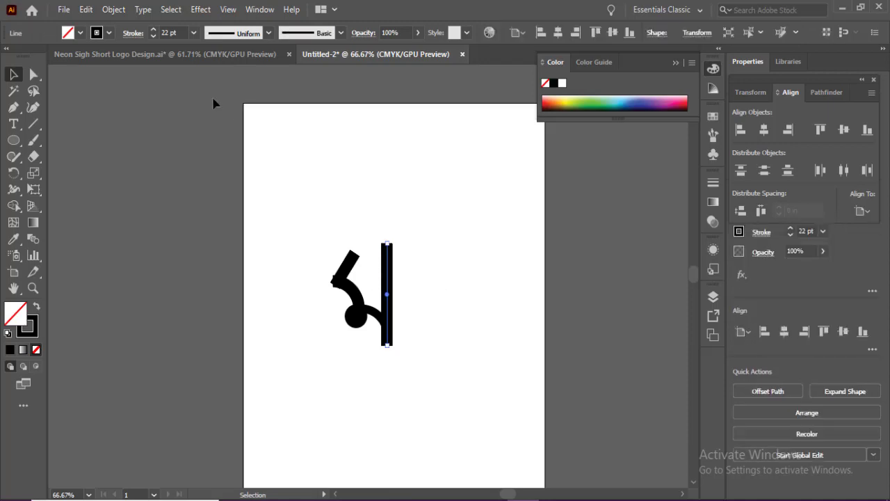
{"action": "left_click", "coordinate": [182, 33]}
{"action": "type", "text": "20"}
{"action": "key", "text": "Return"}
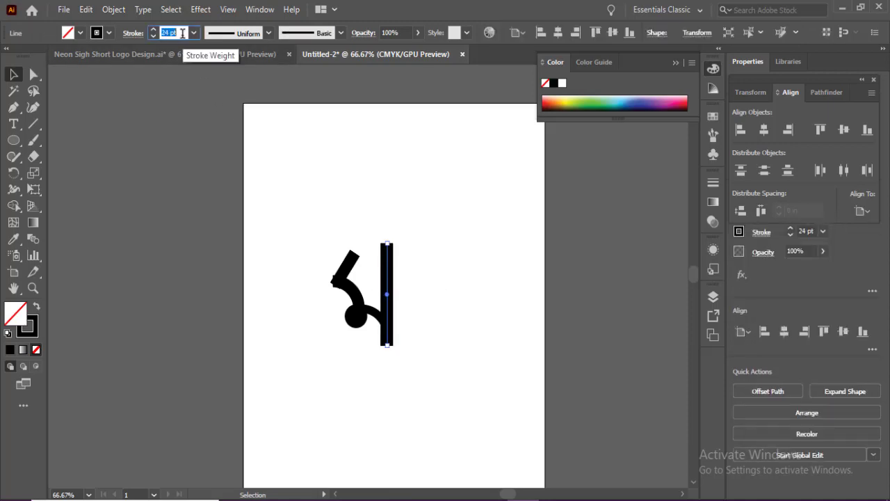
{"action": "left_click", "coordinate": [397, 254]}
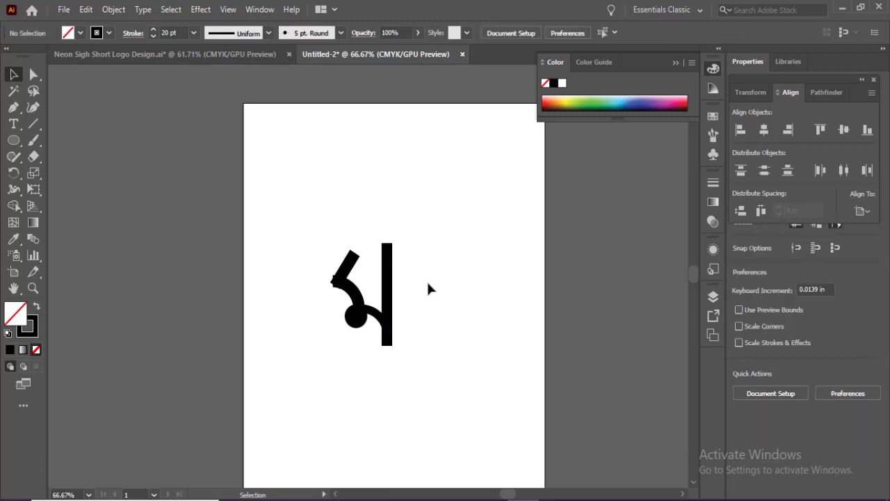
Step: Move the complete letter toward the left side of the artboard
{"action": "left_click_drag", "start_coordinate": [322, 237], "coordinate": [415, 338]}
{"action": "left_click_drag", "start_coordinate": [357, 313], "coordinate": [311, 304]}
{"action": "left_click", "coordinate": [406, 346]}
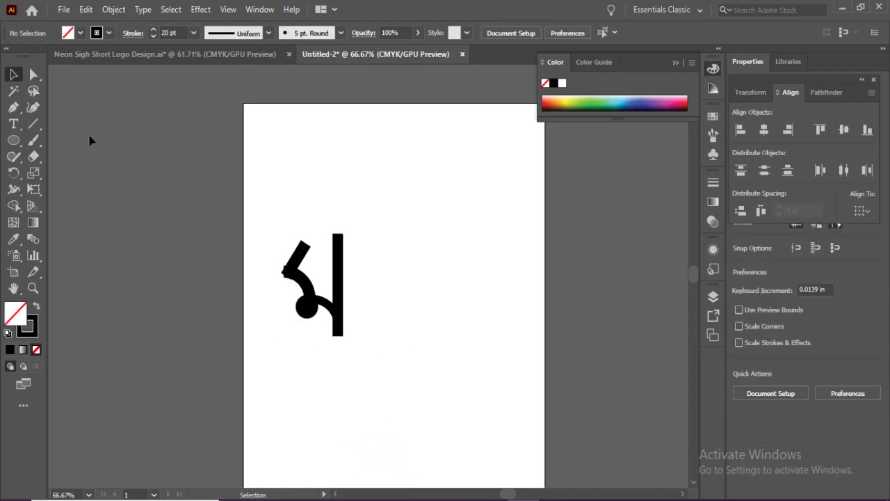
Step: Copy the ball, thin arc and stem to the letter's right, and place a copy of the stem alone on its left
{"action": "left_click_drag", "start_coordinate": [447, 388], "coordinate": [387, 315]}
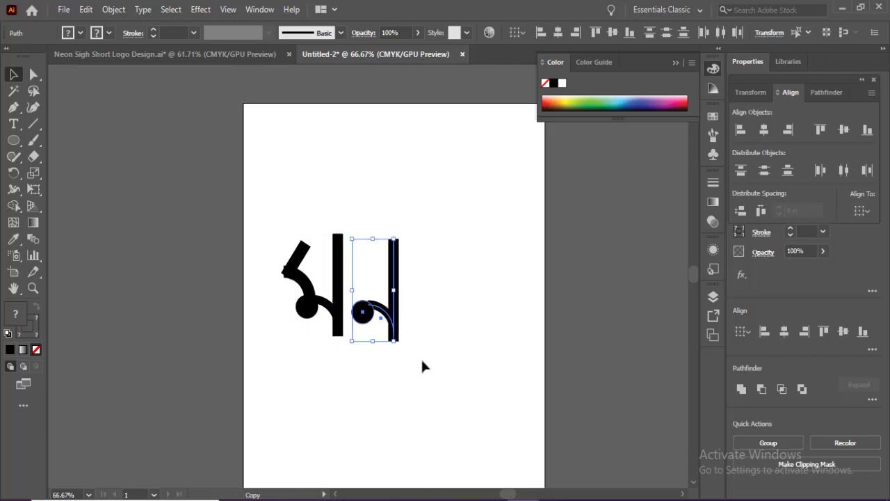
{"action": "left_click", "coordinate": [426, 385]}
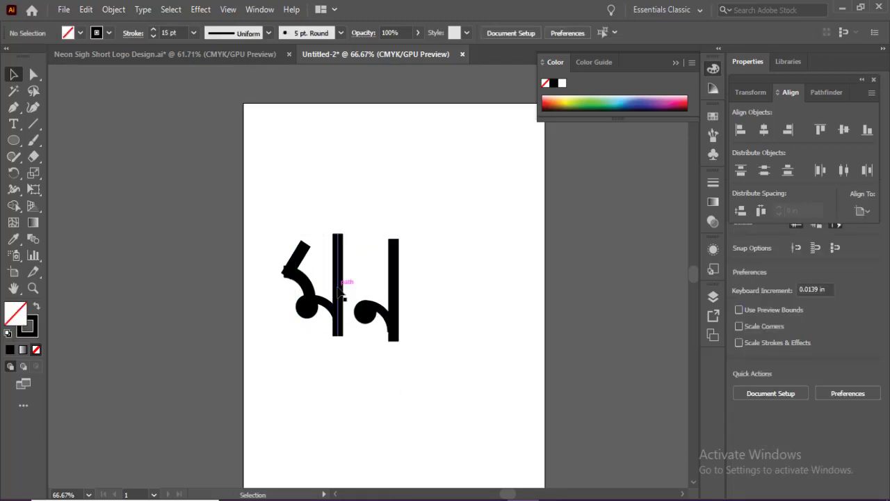
{"action": "left_click_drag", "start_coordinate": [339, 288], "coordinate": [267, 295]}
{"action": "left_click", "coordinate": [299, 362]}
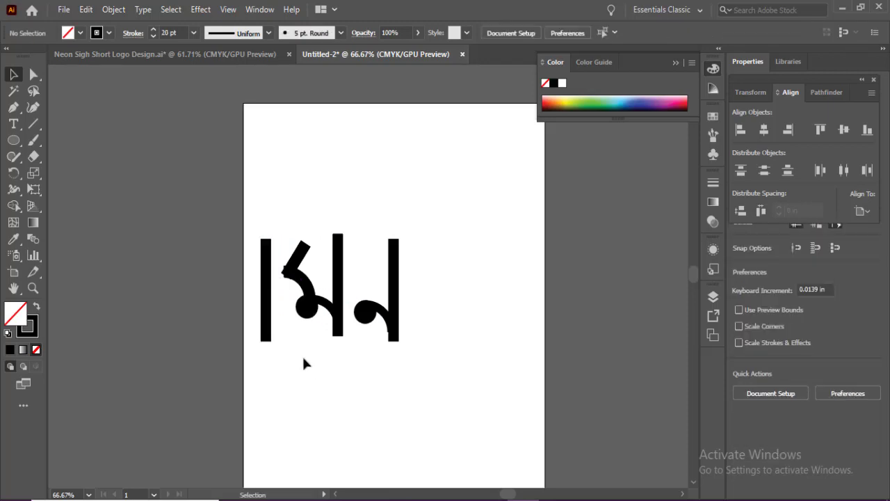
Step: Draw a rectangle outline to the right of the letters and round its lower-left corner widely
{"action": "left_click_drag", "start_coordinate": [13, 140], "coordinate": [43, 140]}
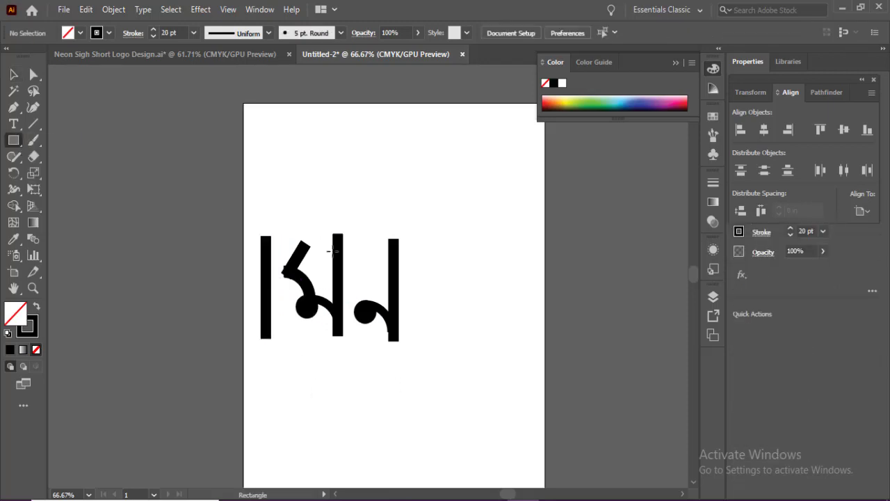
{"action": "left_click_drag", "start_coordinate": [421, 251], "coordinate": [505, 339]}
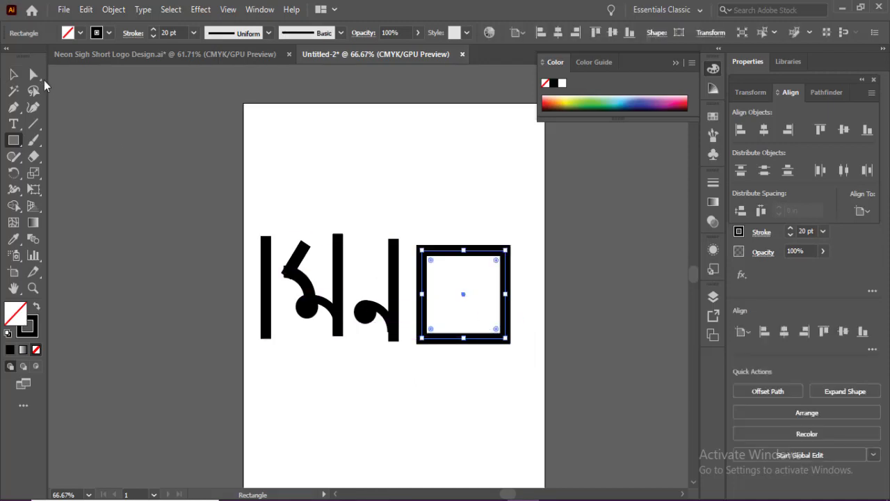
{"action": "left_click", "coordinate": [33, 75]}
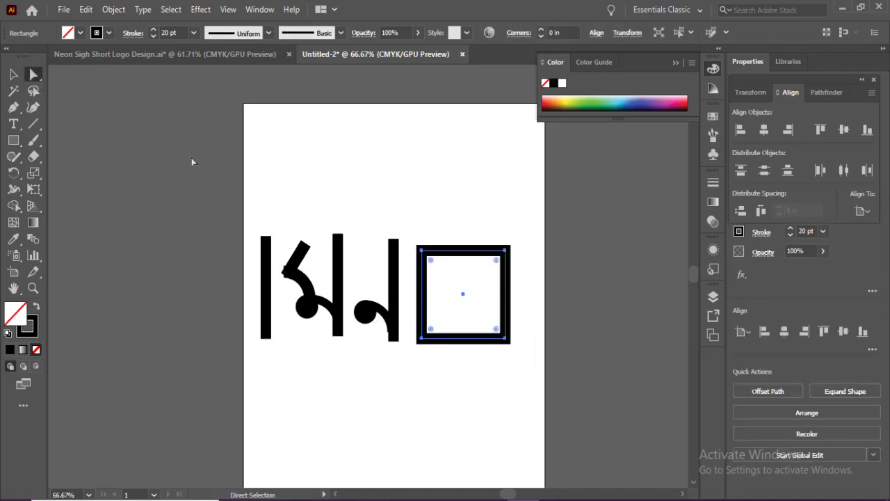
{"action": "left_click", "coordinate": [432, 338]}
{"action": "left_click_drag", "start_coordinate": [439, 328], "coordinate": [488, 298]}
{"action": "left_click", "coordinate": [428, 203]}
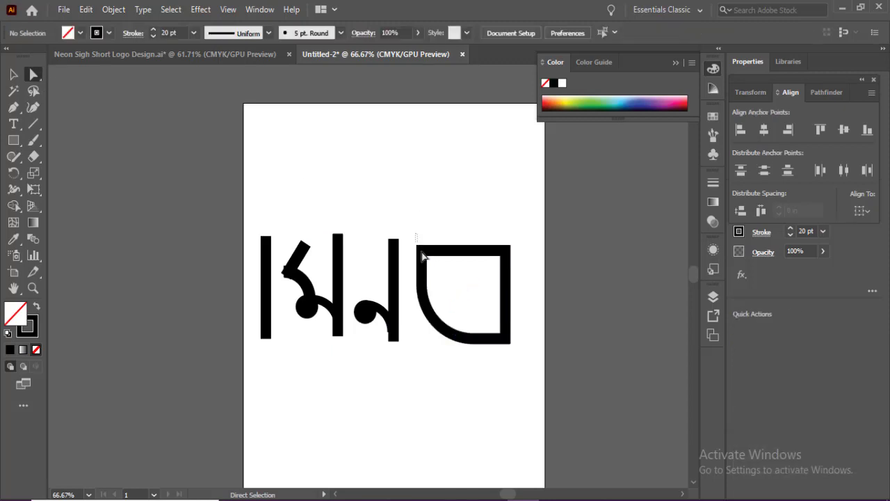
Step: Shift the rectangle's upper-left anchor point horizontally almost onto the upper-right corner to form a sloping top edge
{"action": "left_click", "coordinate": [422, 250]}
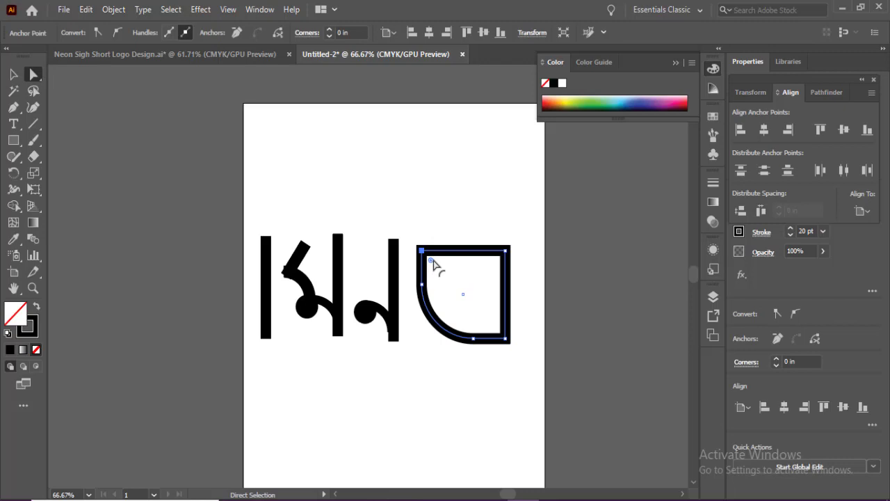
{"action": "key", "text": "Right"}
{"action": "key", "text": "Right"}
{"action": "key", "text": "Right"}
{"action": "key", "text": "Right"}
{"action": "key", "text": "Right"}
{"action": "key", "text": "Right"}
{"action": "key", "text": "Right"}
{"action": "key", "text": "Right"}
{"action": "key", "text": "Right"}
{"action": "key", "text": "Right"}
{"action": "key", "text": "Right"}
{"action": "key", "text": "Right"}
{"action": "key", "text": "Right"}
{"action": "key", "text": "Right"}
{"action": "key", "text": "Right"}
{"action": "key", "text": "Right"}
{"action": "key", "text": "Right"}
{"action": "key", "text": "Right"}
{"action": "key", "text": "Right"}
{"action": "key", "text": "Right"}
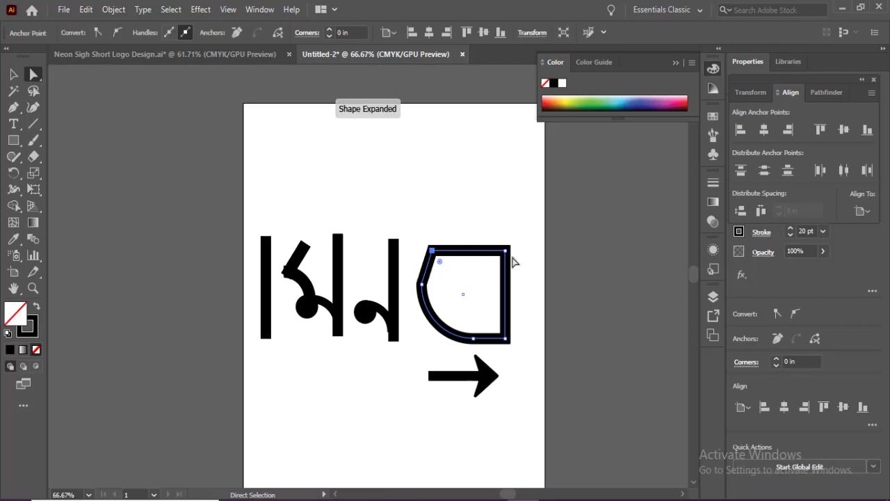
{"action": "key", "text": "Right"}
{"action": "key", "text": "Right"}
{"action": "key", "text": "Right"}
{"action": "key", "text": "Right"}
{"action": "key", "text": "Right"}
{"action": "key", "text": "Right"}
{"action": "key", "text": "Right"}
{"action": "key", "text": "Right"}
{"action": "key", "text": "Right"}
{"action": "key", "text": "Right"}
{"action": "key", "text": "Right"}
{"action": "key", "text": "Right"}
{"action": "key", "text": "Right"}
{"action": "key", "text": "Right"}
{"action": "key", "text": "Right"}
{"action": "key", "text": "Right"}
{"action": "key", "text": "Right"}
{"action": "key", "text": "Right"}
{"action": "key", "text": "Right"}
{"action": "key", "text": "Right"}
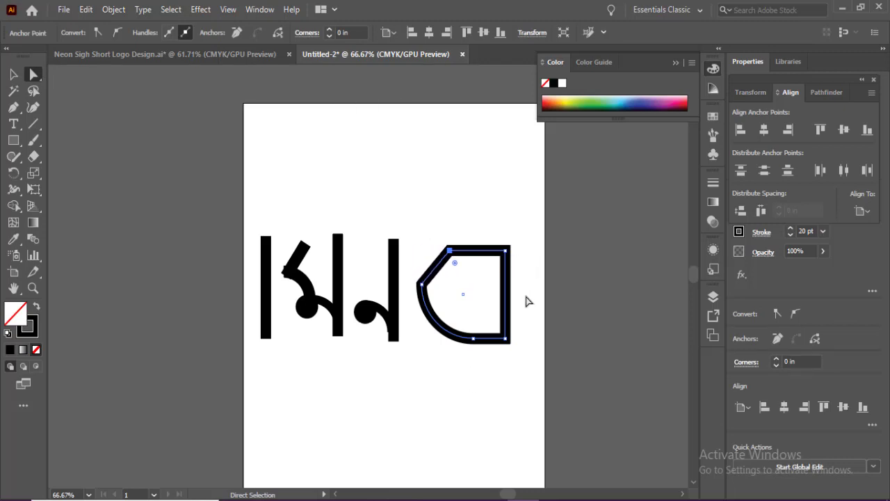
{"action": "key", "text": "Right"}
{"action": "key", "text": "Right"}
{"action": "key", "text": "Right"}
{"action": "key", "text": "Right"}
{"action": "key", "text": "Right"}
{"action": "key", "text": "Right"}
{"action": "key", "text": "Right"}
{"action": "key", "text": "Right"}
{"action": "key", "text": "Right"}
{"action": "key", "text": "Right"}
{"action": "key", "text": "Right"}
{"action": "key", "text": "Right"}
{"action": "key", "text": "Right"}
{"action": "key", "text": "Right"}
{"action": "key", "text": "Right"}
{"action": "key", "text": "Right"}
{"action": "key", "text": "Right"}
{"action": "key", "text": "Right"}
{"action": "key", "text": "Right"}
{"action": "key", "text": "Right"}
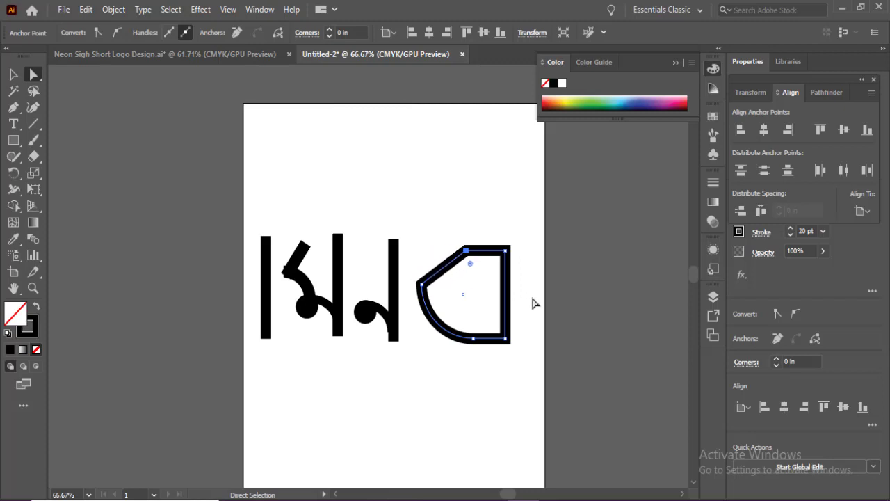
{"action": "key", "text": "shift+Right"}
{"action": "key", "text": "shift+Right"}
{"action": "key", "text": "shift+Right"}
{"action": "key", "text": "shift+Right"}
{"action": "key", "text": "shift+Right"}
{"action": "key", "text": "shift+Right"}
{"action": "key", "text": "shift+Right"}
Step: Round the shape's left corner to a radius of about 0.88 in and select the whole shape
{"action": "left_click", "coordinate": [434, 296]}
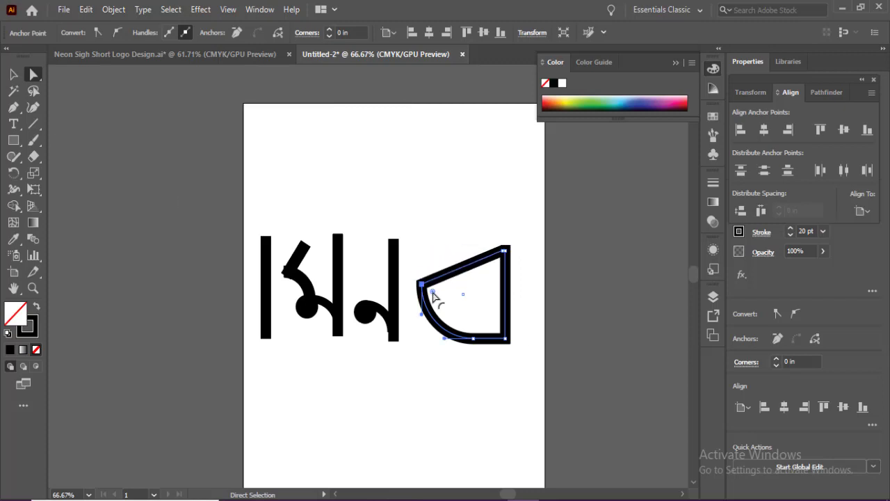
{"action": "left_click_drag", "start_coordinate": [433, 296], "coordinate": [467, 300]}
{"action": "left_click", "coordinate": [13, 73]}
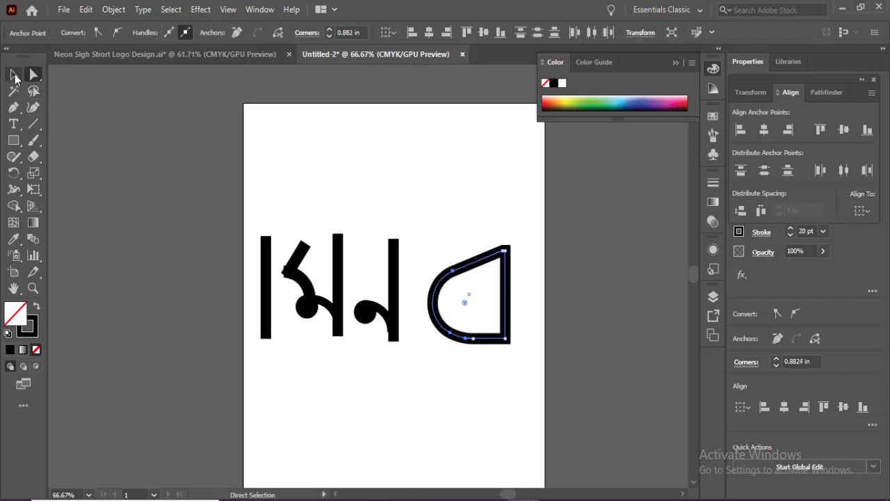
{"action": "left_click_drag", "start_coordinate": [526, 383], "coordinate": [429, 239]}
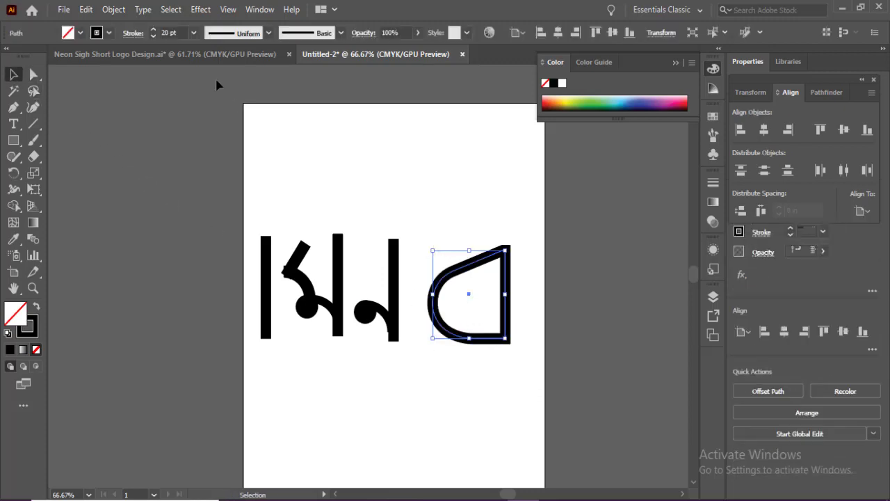
Step: Narrow the rounded shape, place it beside the third stem, and slope its bottom edge gently down to its right corner
{"action": "key", "text": "a"}
{"action": "key", "text": "ctrl+z"}
{"action": "left_click", "coordinate": [14, 74]}
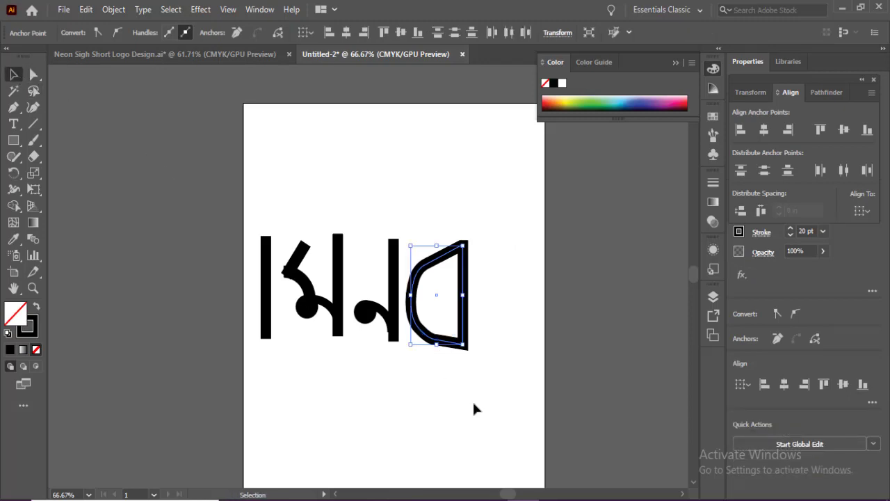
{"action": "left_click_drag", "start_coordinate": [473, 408], "coordinate": [438, 337]}
{"action": "left_click", "coordinate": [458, 380]}
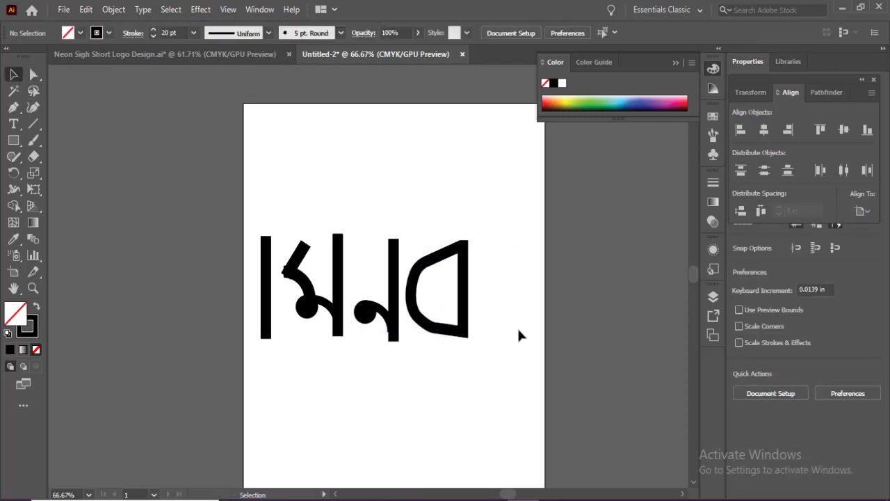
Step: Place a smaller copy of the ball below the rounded letter and move all the lettering to the artboard's horizontal middle
{"action": "left_click_drag", "start_coordinate": [312, 313], "coordinate": [432, 331]}
{"action": "key", "text": "ctrl+a"}
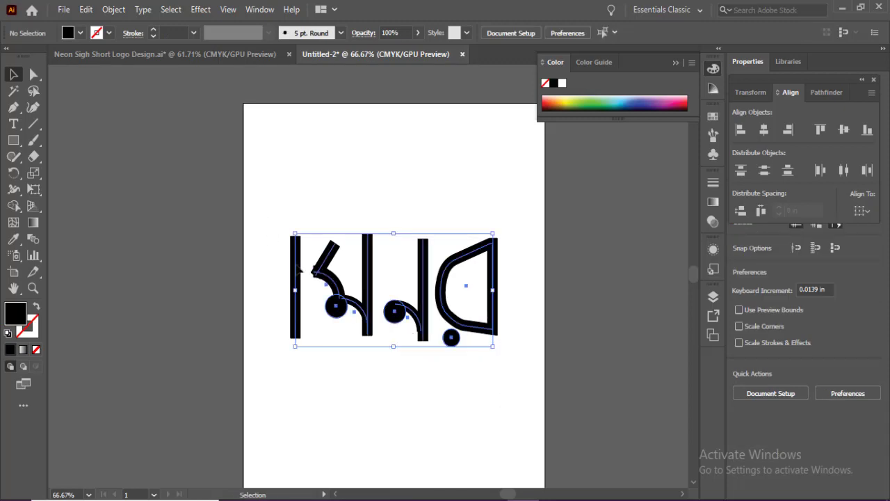
{"action": "left_click", "coordinate": [407, 420]}
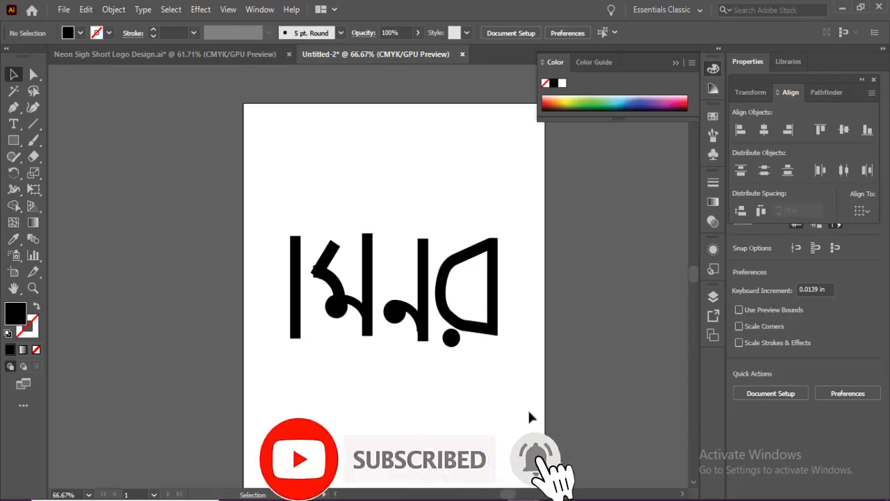
{"action": "left_click", "coordinate": [675, 64]}
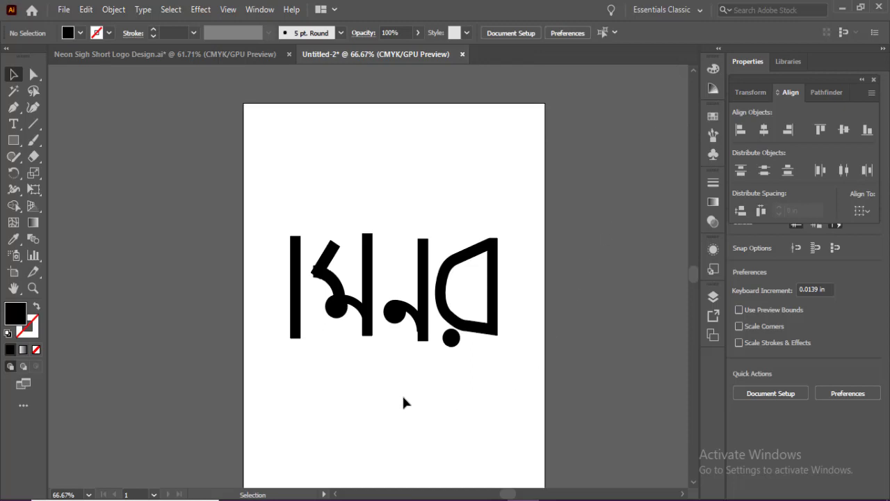
Step: Shift the rounded letter's left anchor points slightly inward and raise its upper-right corner to a point
{"action": "left_click", "coordinate": [33, 75]}
{"action": "left_click", "coordinate": [477, 248]}
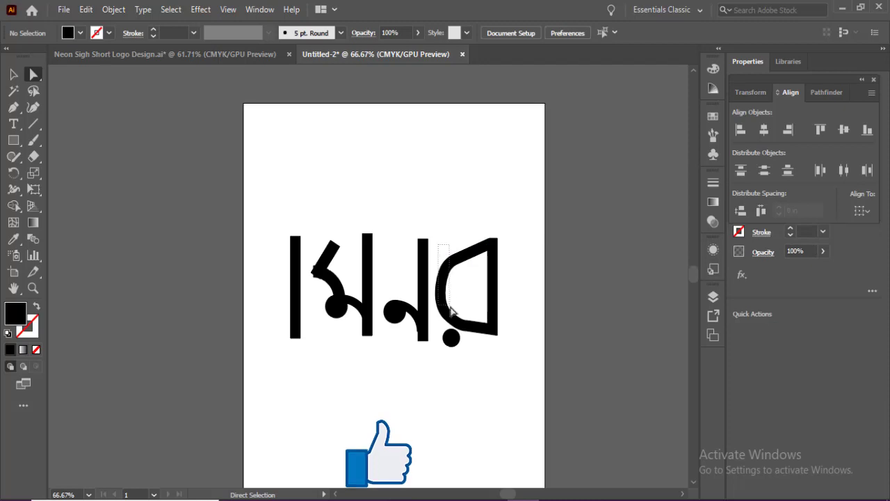
{"action": "key", "text": "v"}
{"action": "left_click", "coordinate": [434, 378]}
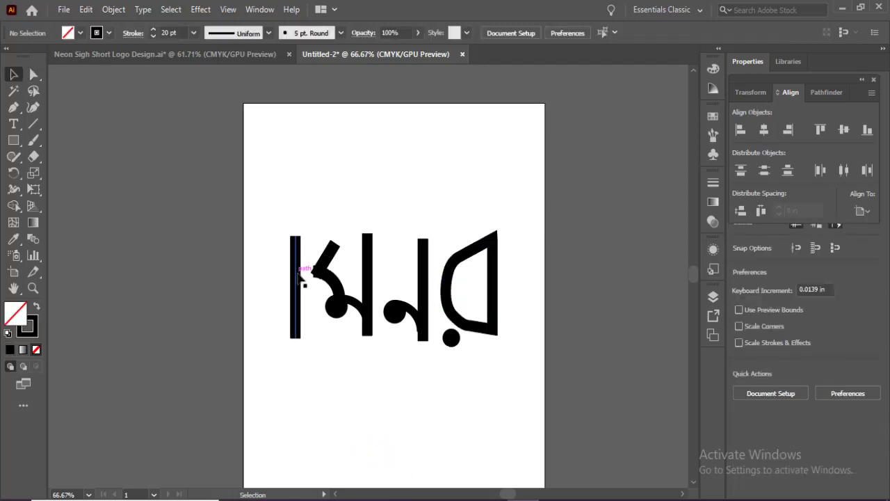
Step: Lay a horizontal copy of the first stem across the letter tops as a headline spanning the first stem to the last letter
{"action": "left_click_drag", "start_coordinate": [306, 268], "coordinate": [498, 239]}
{"action": "left_click", "coordinate": [35, 76]}
{"action": "left_click", "coordinate": [388, 238]}
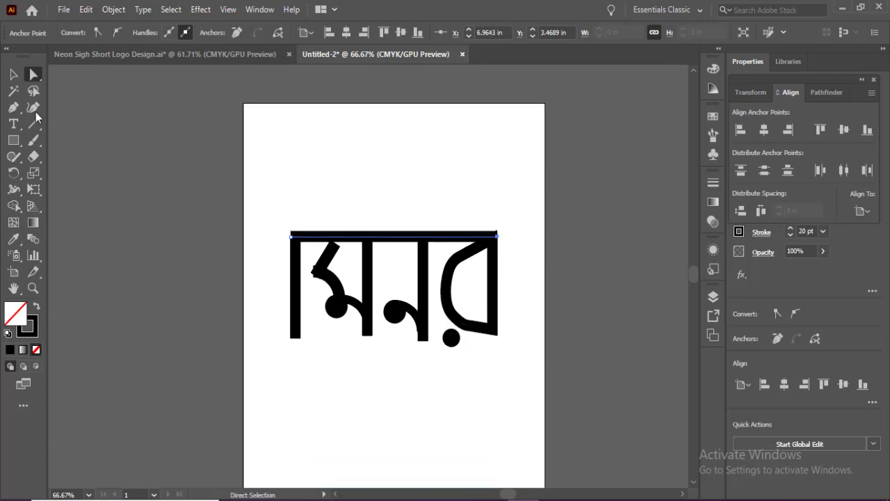
{"action": "left_click", "coordinate": [14, 73]}
{"action": "left_click", "coordinate": [416, 414]}
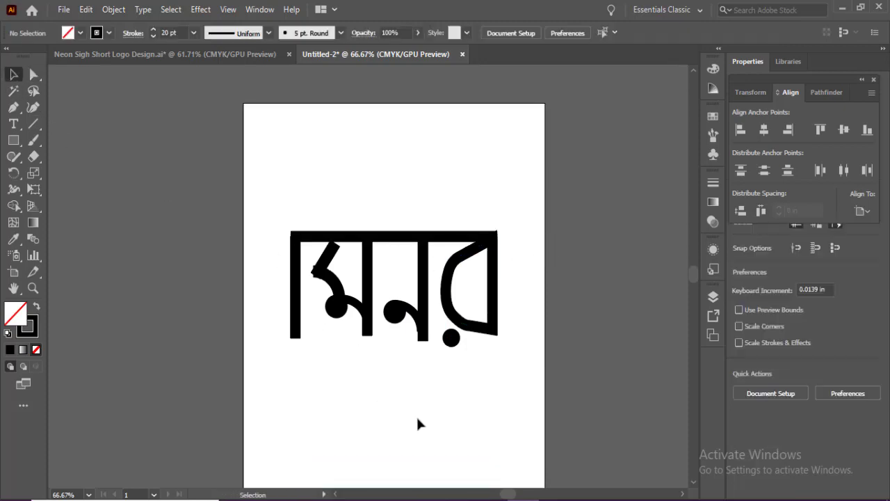
Step: Extend the headline's right end slightly beyond the last letter's right edge
{"action": "left_click", "coordinate": [394, 237]}
{"action": "left_click", "coordinate": [33, 74]}
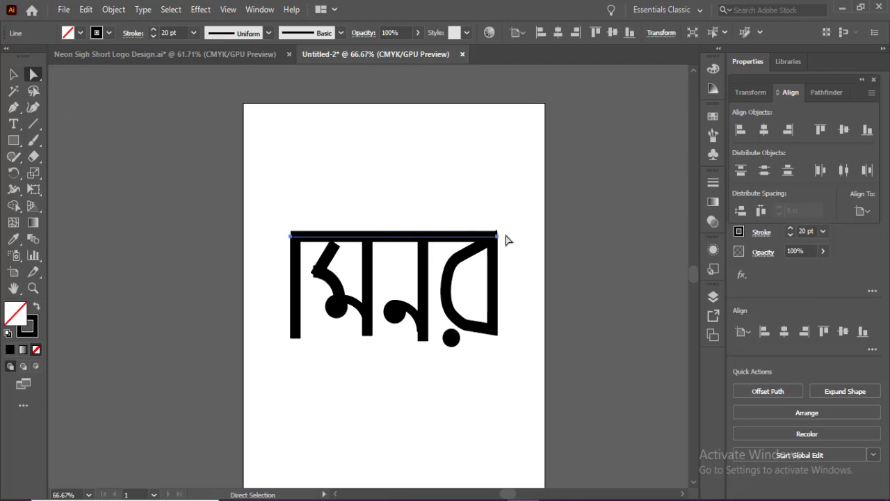
{"action": "left_click_drag", "start_coordinate": [497, 238], "coordinate": [500, 237]}
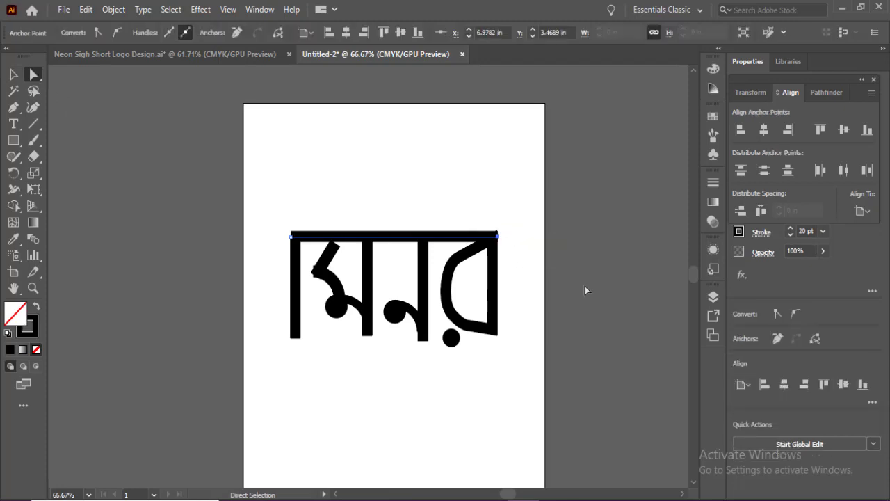
{"action": "key", "text": "Right"}
{"action": "key", "text": "Right"}
{"action": "key", "text": "Right"}
{"action": "key", "text": "Right"}
{"action": "key", "text": "Right"}
{"action": "key", "text": "Right"}
{"action": "left_click", "coordinate": [496, 369]}
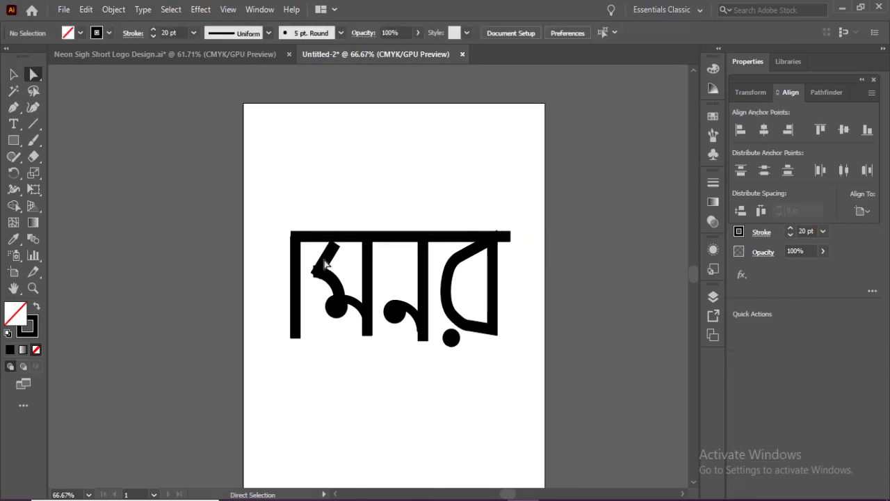
Step: Extend the headline's left end past the first stem and lower the last letter's lower-right corner
{"action": "left_click", "coordinate": [292, 235]}
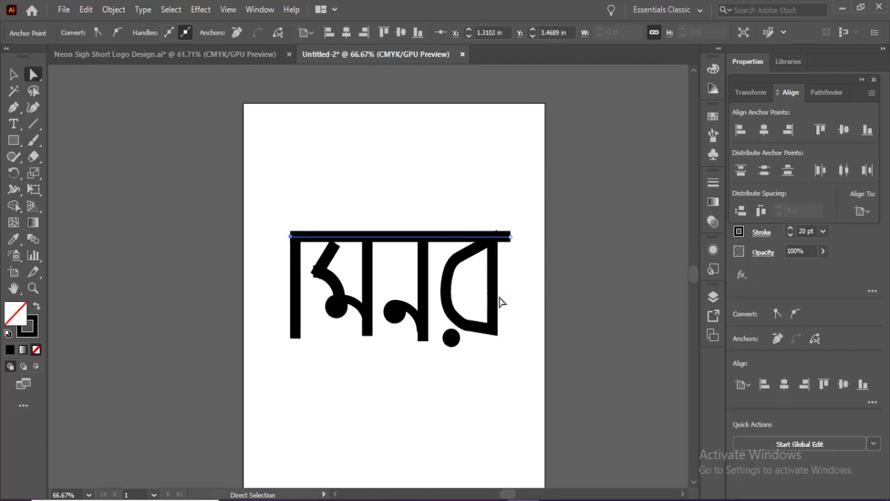
{"action": "key", "text": "Left"}
{"action": "key", "text": "Left"}
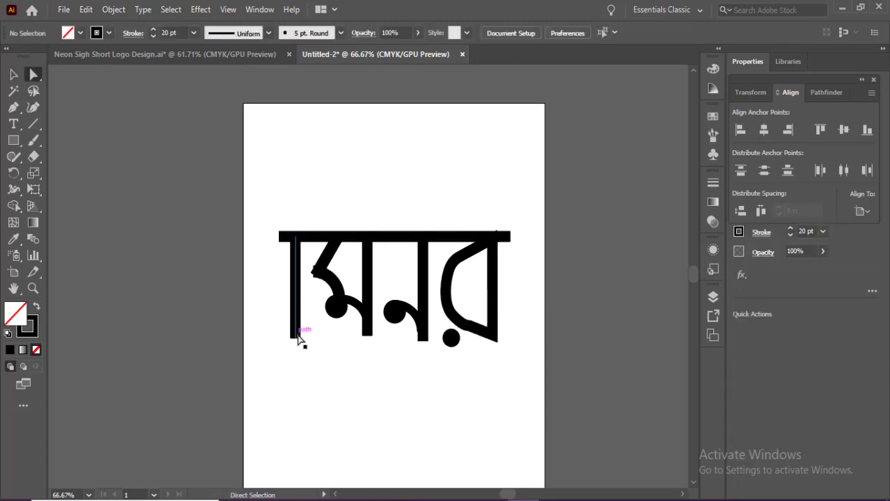
Step: Expand the first stem's fill and stroke, and raise its lower-right corner to give the stem a slanted foot
{"action": "left_click", "coordinate": [296, 335]}
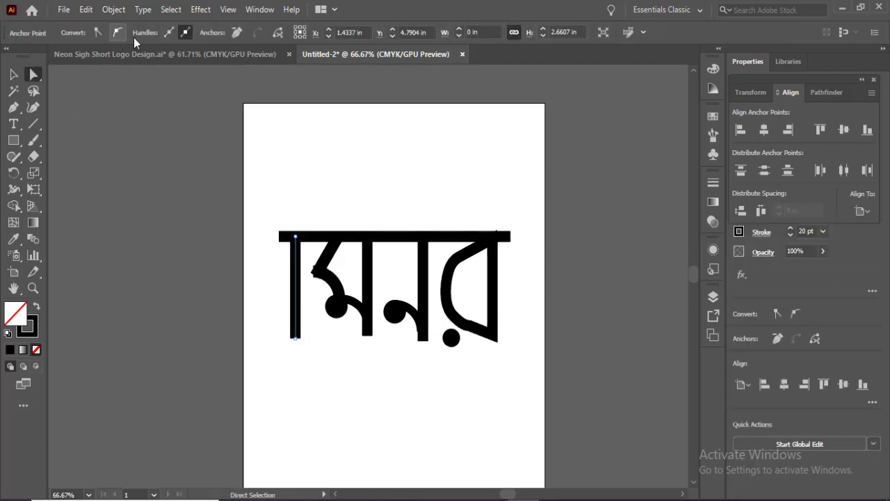
{"action": "left_click", "coordinate": [113, 9]}
{"action": "left_click", "coordinate": [167, 166]}
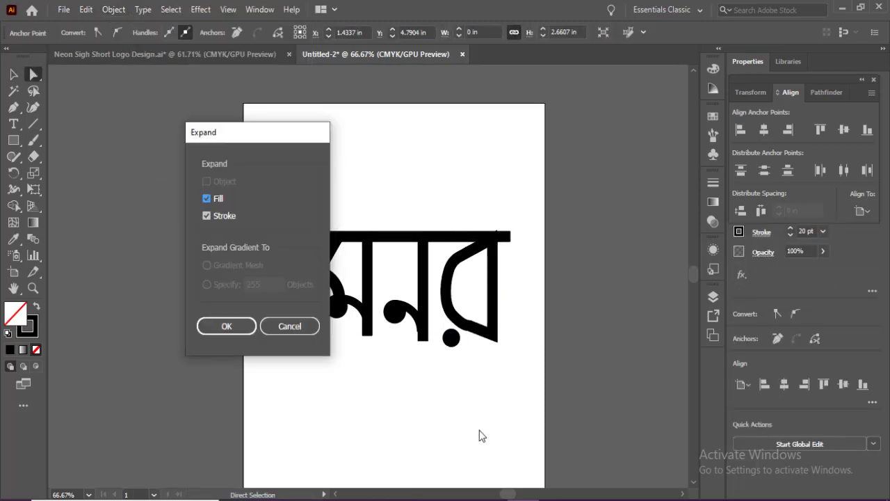
{"action": "left_click", "coordinate": [228, 324]}
{"action": "left_click", "coordinate": [73, 146]}
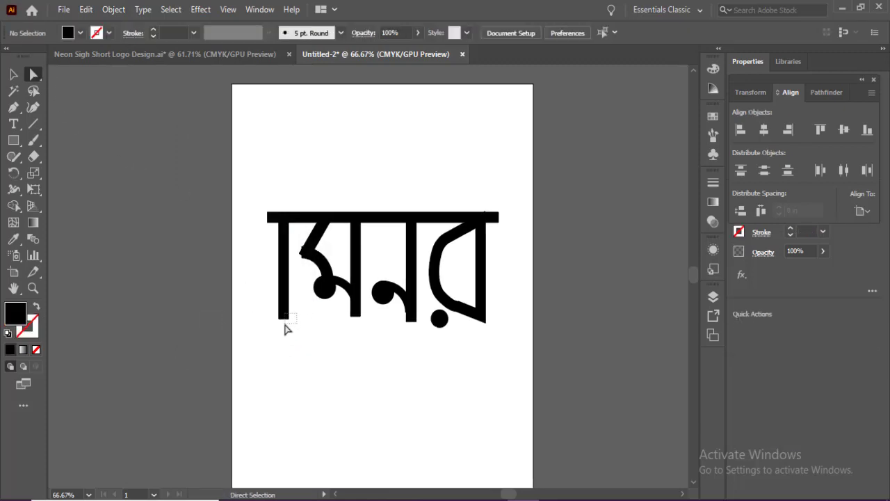
{"action": "left_click", "coordinate": [285, 326]}
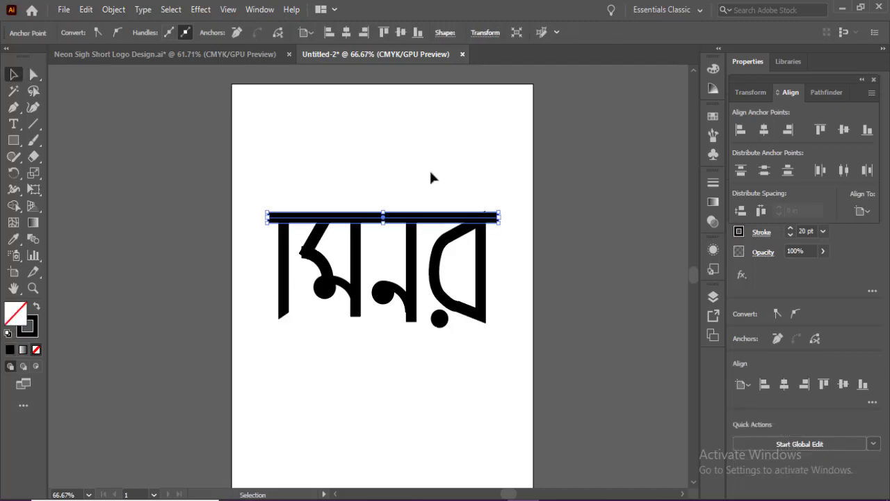
{"action": "left_click", "coordinate": [429, 168]}
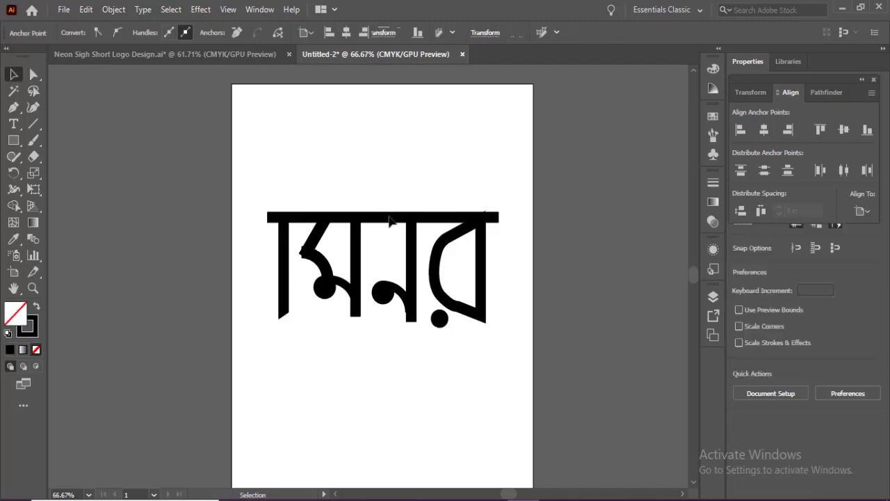
Step: Expand the headline's fill and stroke into an editable outline shape
{"action": "left_click", "coordinate": [390, 218]}
{"action": "left_click", "coordinate": [113, 10]}
{"action": "left_click", "coordinate": [167, 168]}
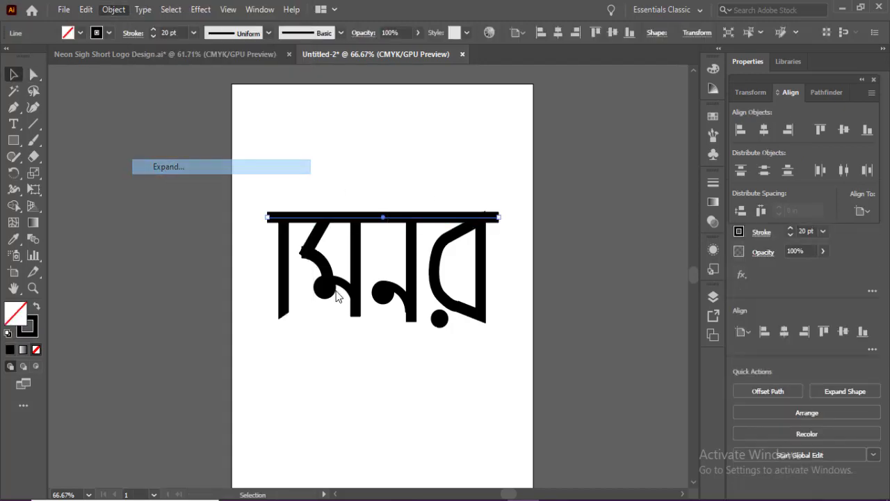
{"action": "left_click", "coordinate": [228, 325]}
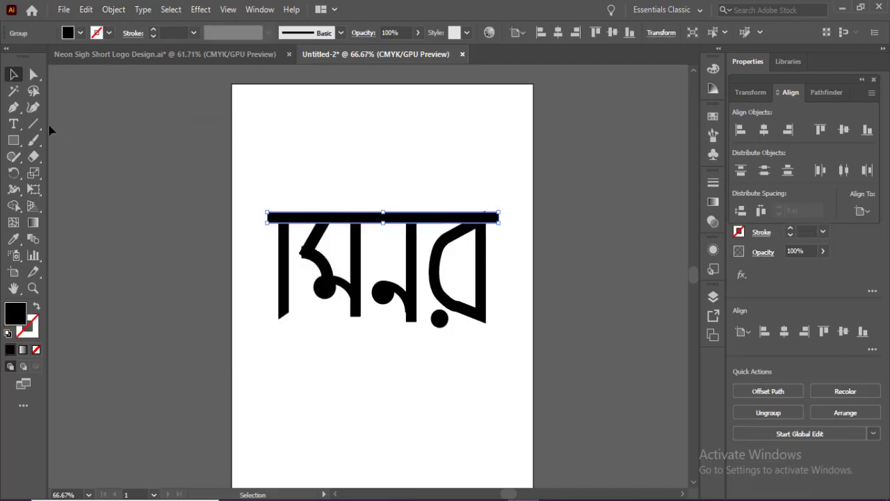
Step: Move the headline's two upper corners slightly inward so both ends are slanted
{"action": "left_click", "coordinate": [33, 74]}
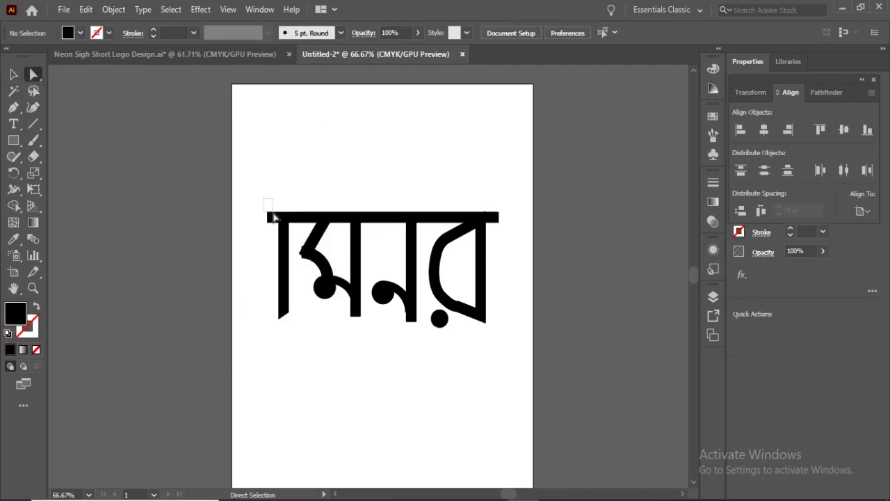
{"action": "left_click", "coordinate": [400, 226]}
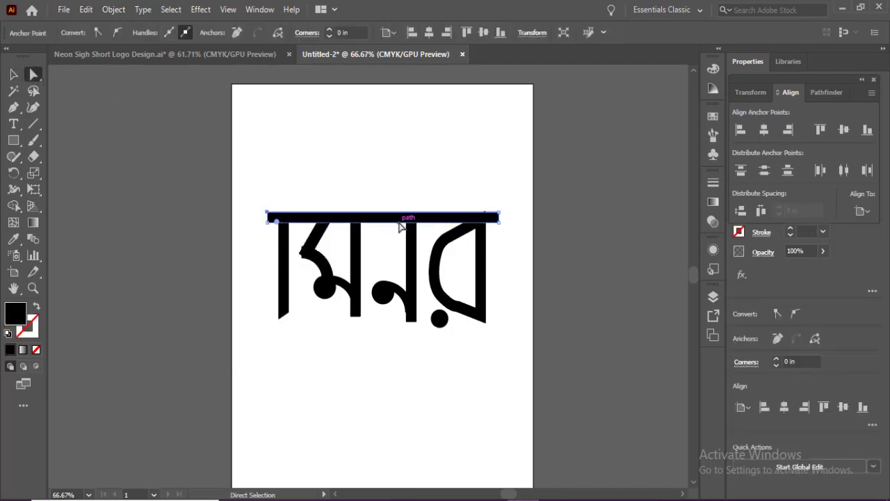
{"action": "left_click", "coordinate": [496, 264]}
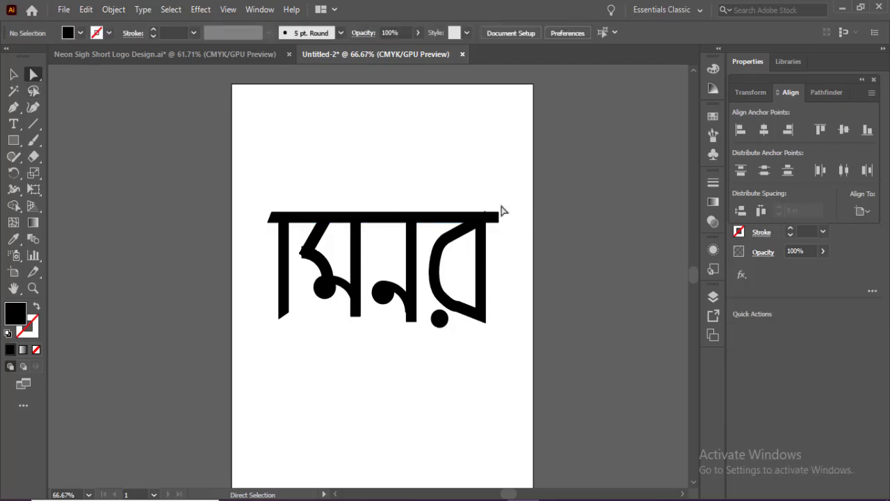
{"action": "left_click", "coordinate": [498, 216]}
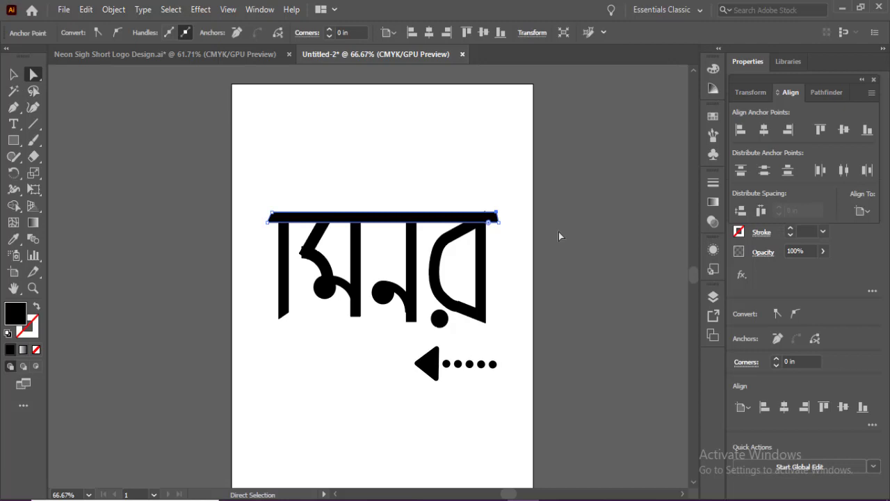
{"action": "left_click", "coordinate": [459, 347]}
Step: Nudge the dot under the last letter slightly up and to the left
{"action": "key", "text": "v"}
{"action": "left_click", "coordinate": [439, 317]}
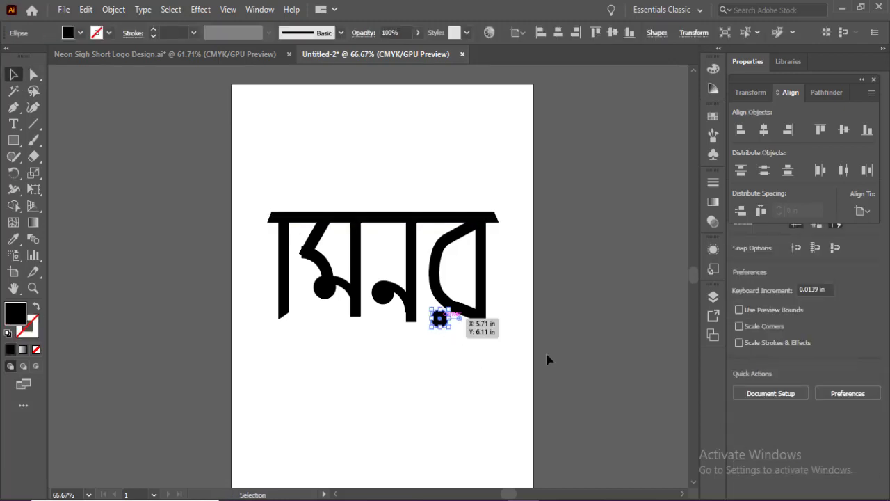
{"action": "key", "text": "Up"}
{"action": "key", "text": "Up"}
{"action": "key", "text": "Up"}
{"action": "key", "text": "Up"}
{"action": "key", "text": "Up"}
{"action": "key", "text": "Up"}
{"action": "key", "text": "Left"}
{"action": "key", "text": "Left"}
{"action": "key", "text": "Left"}
{"action": "key", "text": "Left"}
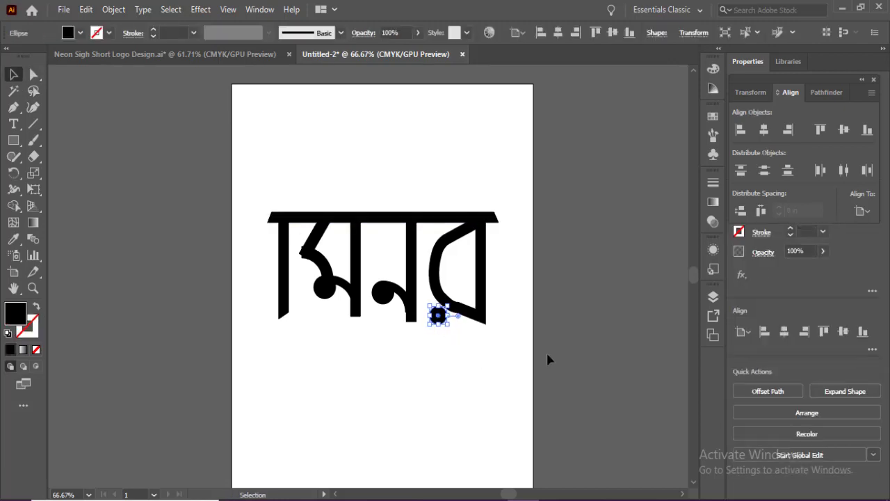
{"action": "key", "text": "Left"}
{"action": "left_click", "coordinate": [494, 380]}
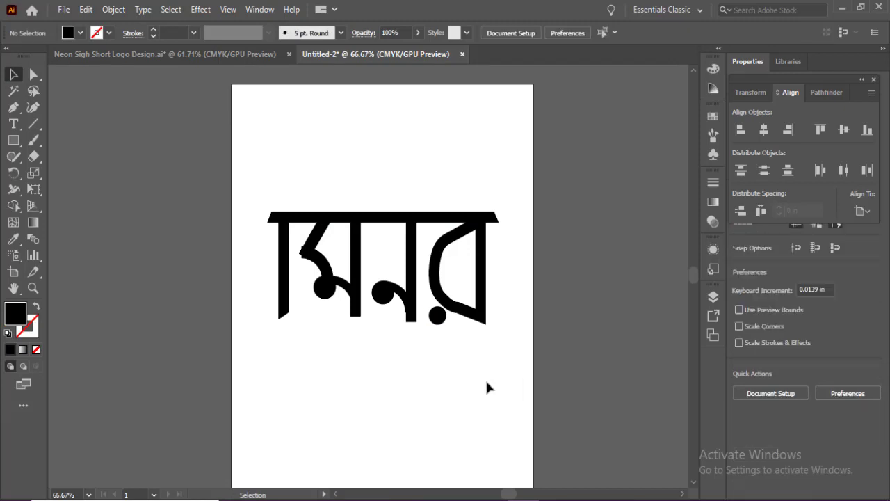
Step: Expand the fill and stroke of all the second letter's parts and keep those parts selected
{"action": "left_click_drag", "start_coordinate": [375, 402], "coordinate": [351, 309]}
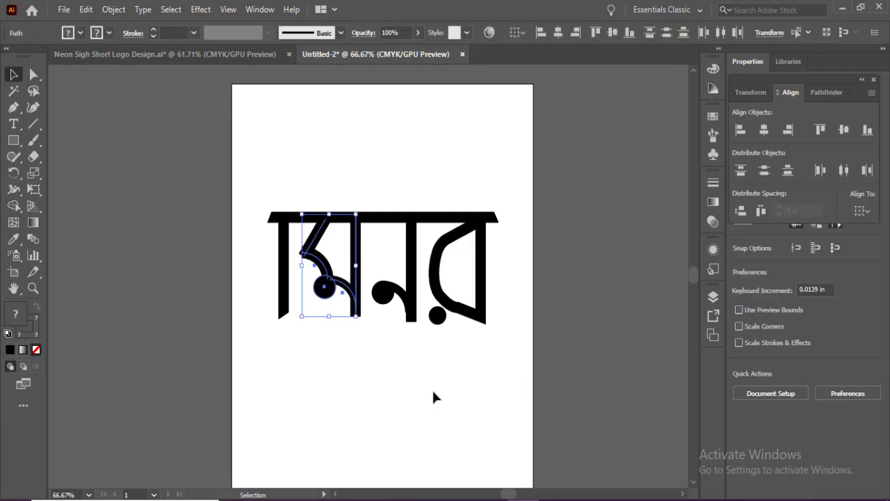
{"action": "left_click", "coordinate": [113, 10]}
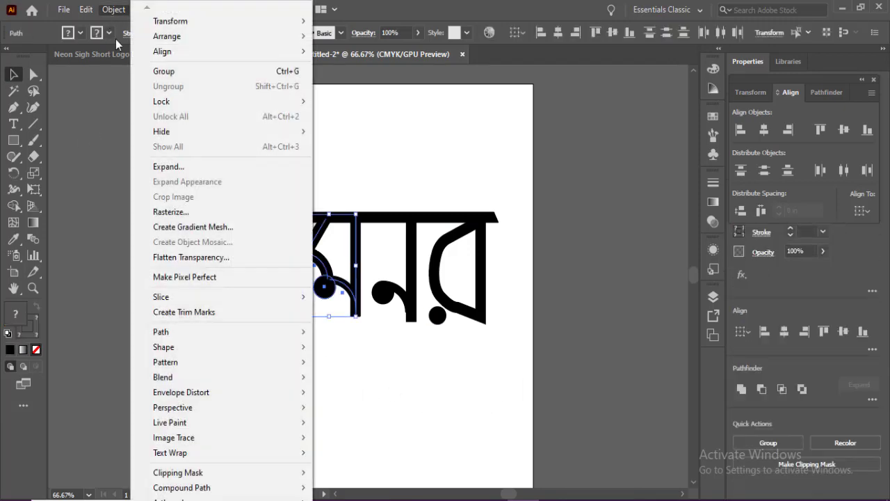
{"action": "left_click", "coordinate": [158, 165]}
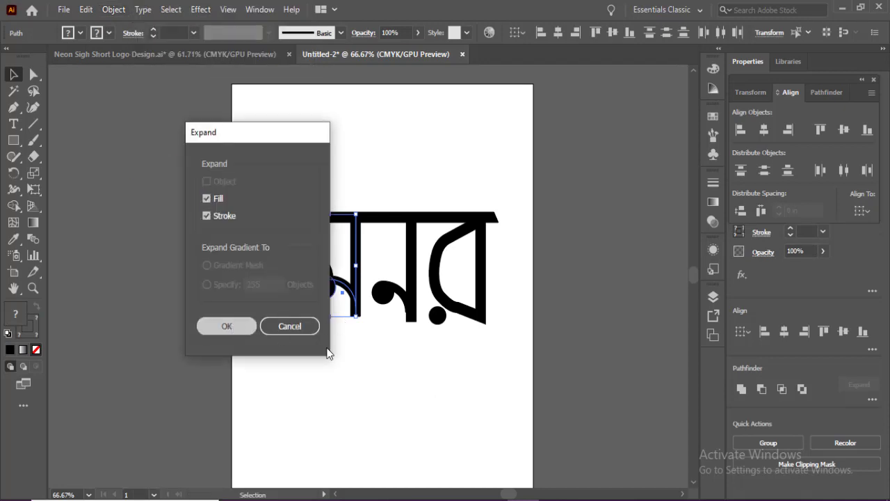
{"action": "left_click_drag", "start_coordinate": [346, 341], "coordinate": [266, 194]}
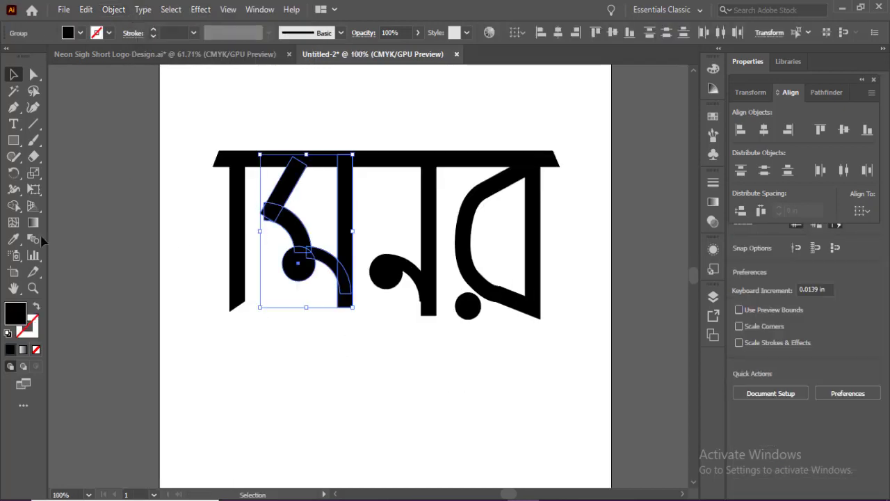
Step: Merge the second letter's slanted stroke, arcs, dot and vertical stem into one shape with the Shape Builder tool
{"action": "left_click", "coordinate": [13, 207]}
{"action": "scroll", "coordinate": [299, 265], "scroll_direction": "up", "scroll_amount": 2}
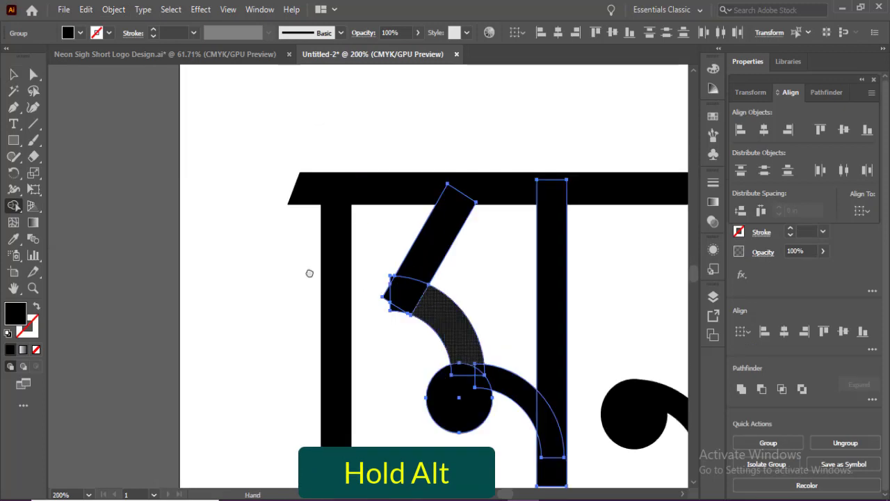
{"action": "scroll", "coordinate": [310, 273], "scroll_direction": "down", "scroll_amount": 3}
{"action": "scroll", "coordinate": [310, 273], "scroll_direction": "right", "scroll_amount": 5}
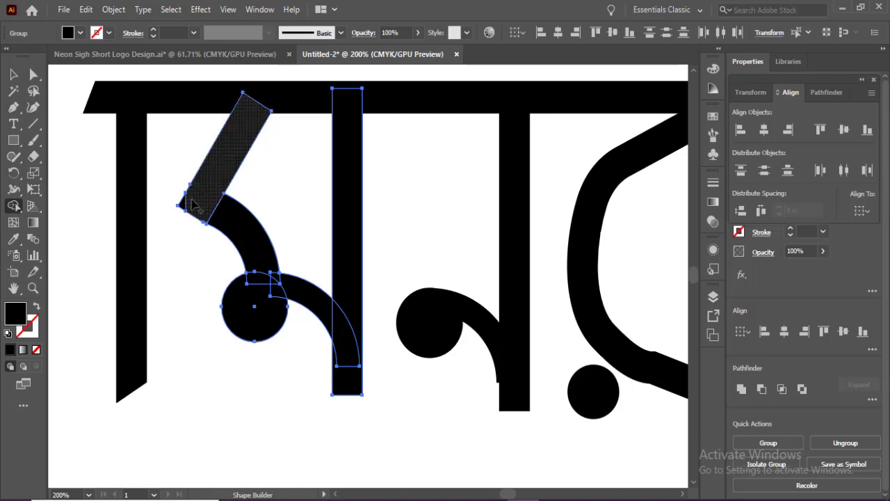
{"action": "mouse_move", "coordinate": [183, 209]}
{"action": "left_mouse_down"}
{"action": "mouse_move", "coordinate": [226, 221]}
{"action": "mouse_move", "coordinate": [270, 268]}
{"action": "mouse_move", "coordinate": [281, 299]}
{"action": "mouse_move", "coordinate": [278, 279]}
{"action": "left_mouse_up"}
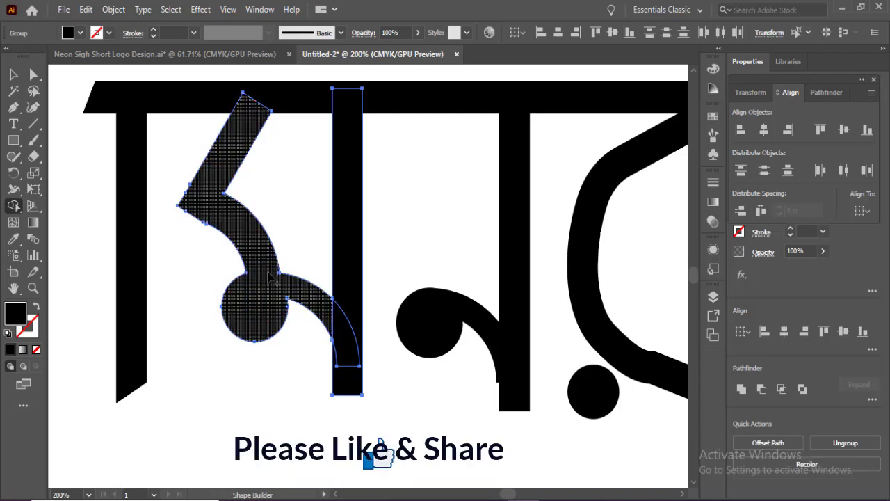
{"action": "mouse_move", "coordinate": [341, 318]}
{"action": "left_mouse_down"}
{"action": "mouse_move", "coordinate": [329, 167]}
{"action": "mouse_move", "coordinate": [359, 143]}
{"action": "left_mouse_up"}
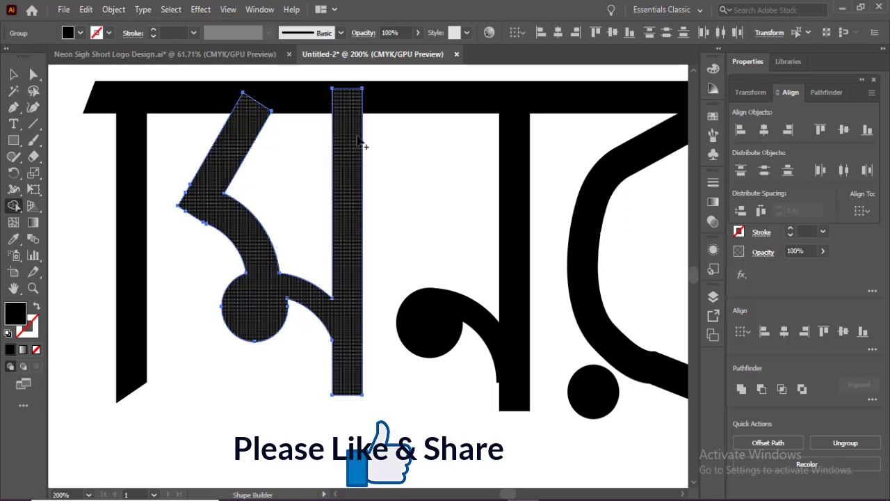
{"action": "key", "text": "v"}
{"action": "key", "text": "ctrl+0"}
{"action": "left_click", "coordinate": [364, 325]}
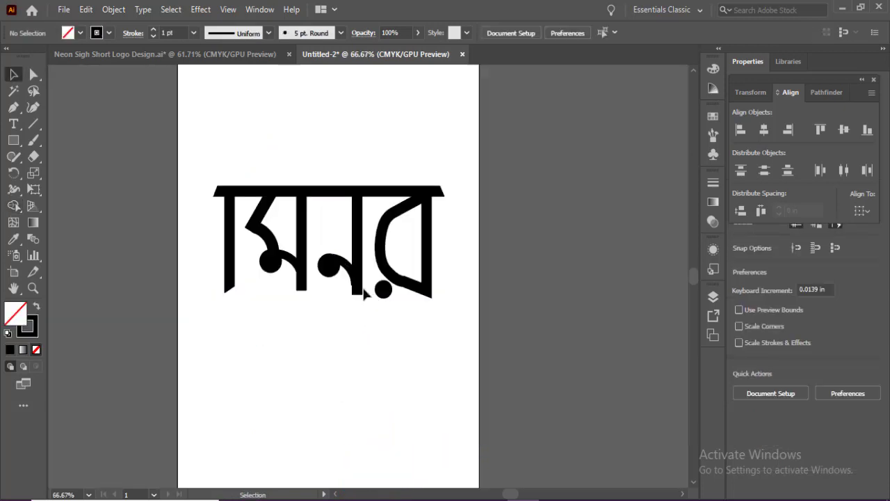
Step: Expand the third letter's vertical stem into an outline and raise its lower-left corner so the bottom end is slanted
{"action": "left_click", "coordinate": [357, 236]}
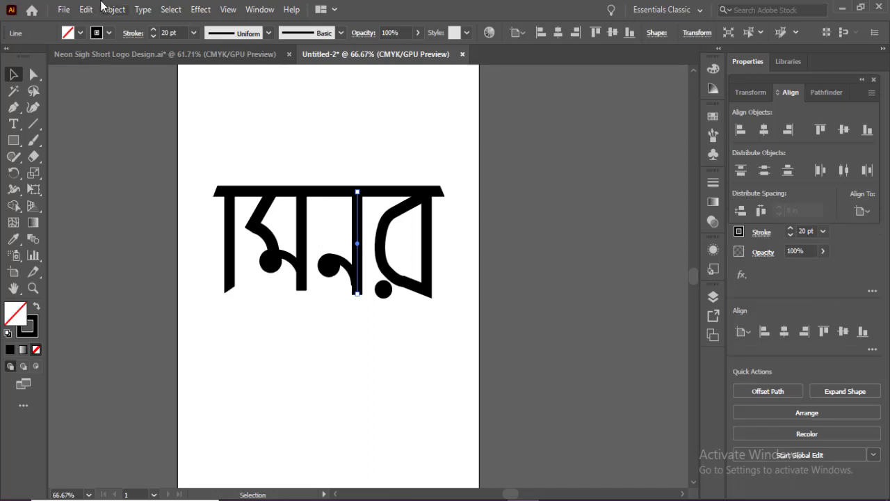
{"action": "left_click", "coordinate": [111, 9]}
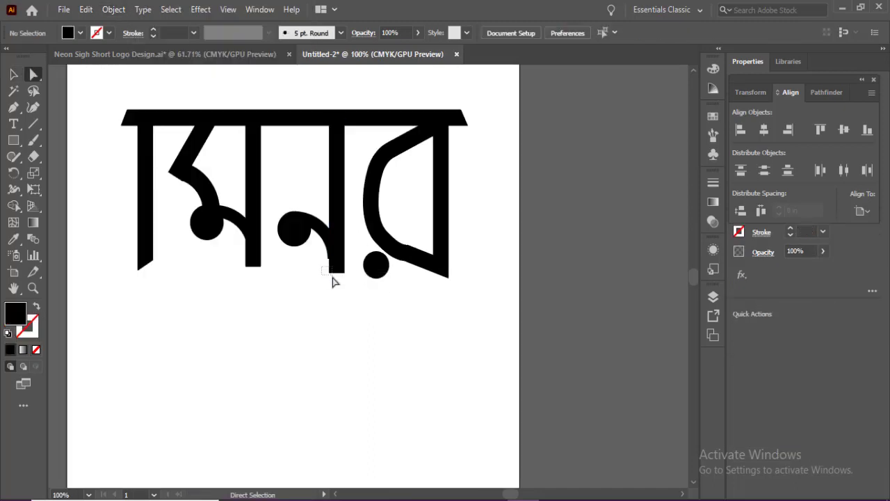
{"action": "left_click", "coordinate": [329, 273]}
{"action": "key", "text": "Up"}
{"action": "key", "text": "Up"}
{"action": "key", "text": "Up"}
{"action": "key", "text": "Up"}
{"action": "key", "text": "Up"}
{"action": "key", "text": "Up"}
{"action": "key", "text": "Up"}
{"action": "key", "text": "Up"}
{"action": "key", "text": "Up"}
{"action": "key", "text": "Up"}
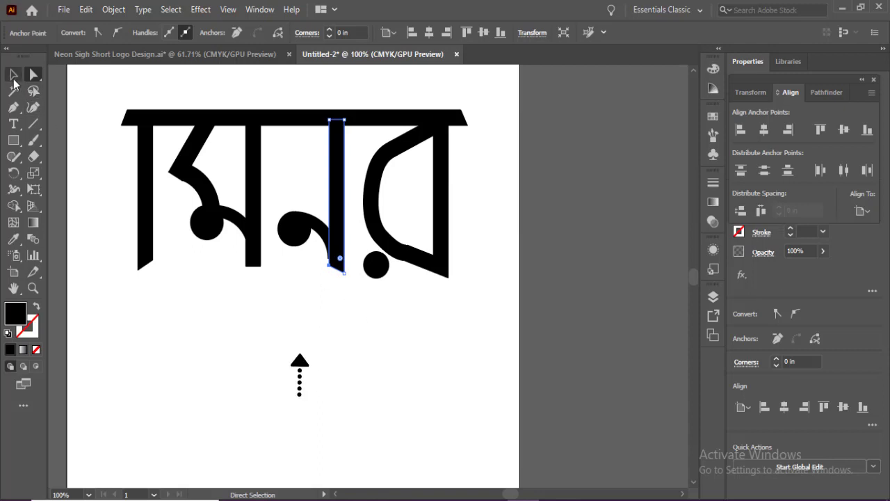
{"action": "left_click", "coordinate": [243, 308]}
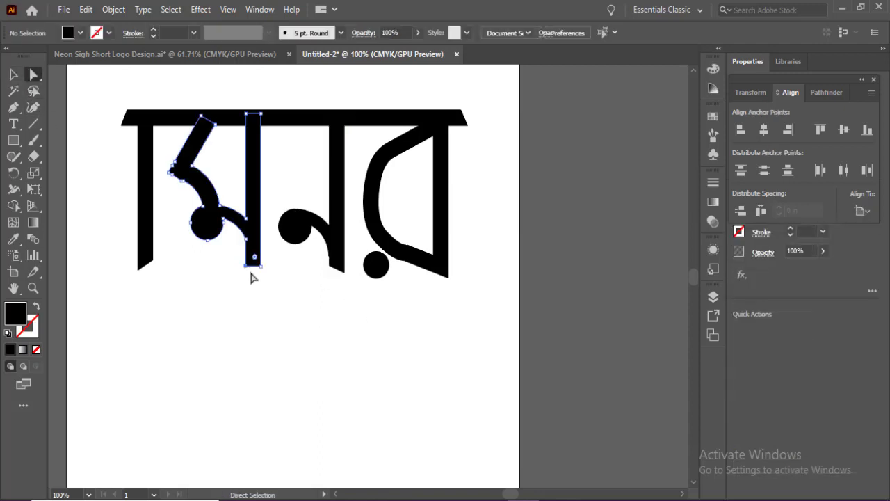
Step: Raise the lower-left corner of the second letter's stem so its bottom end is slanted
{"action": "left_click", "coordinate": [250, 267]}
{"action": "left_click", "coordinate": [15, 75]}
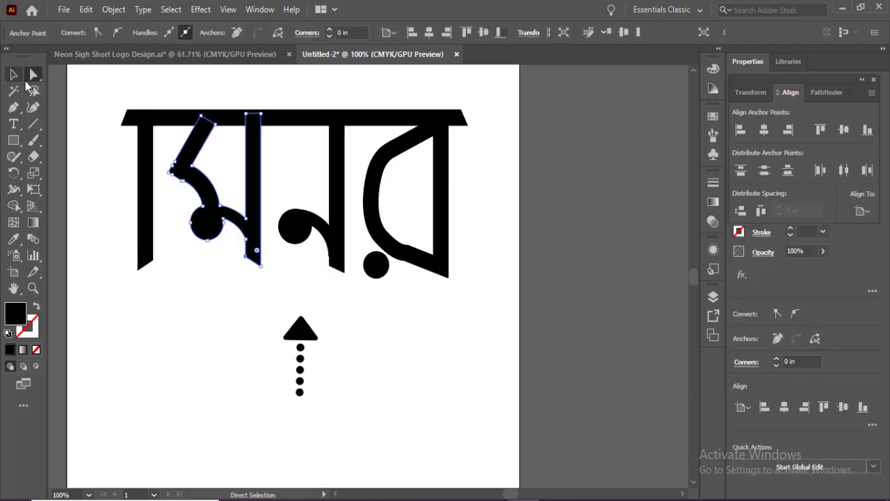
{"action": "left_click", "coordinate": [292, 324]}
{"action": "key", "text": "ctrl+0"}
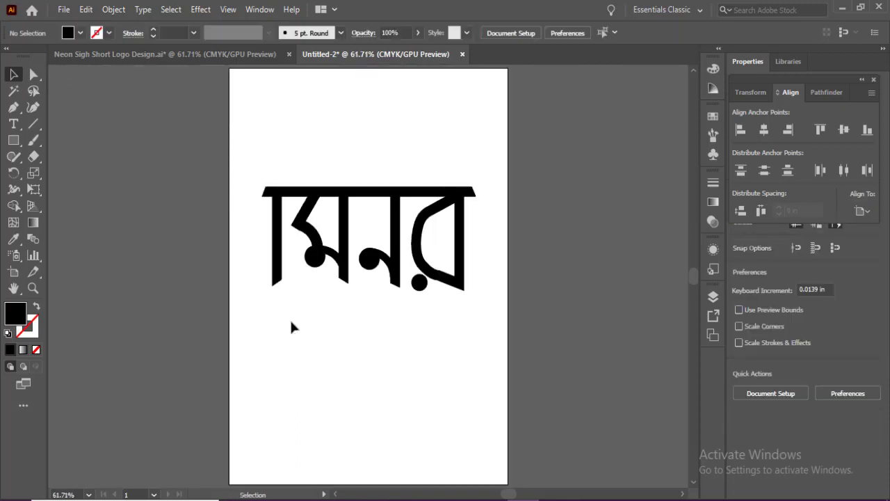
{"action": "left_click", "coordinate": [261, 276]}
{"action": "left_click", "coordinate": [319, 360]}
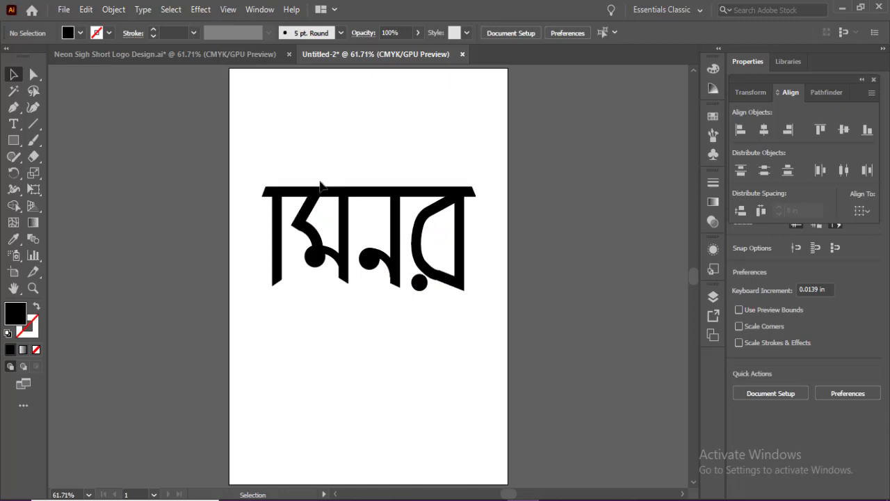
Step: Draw an arc with a 20 pt black stroke and place it rising from the headline above the first letter's stem
{"action": "left_click_drag", "start_coordinate": [34, 123], "coordinate": [76, 139]}
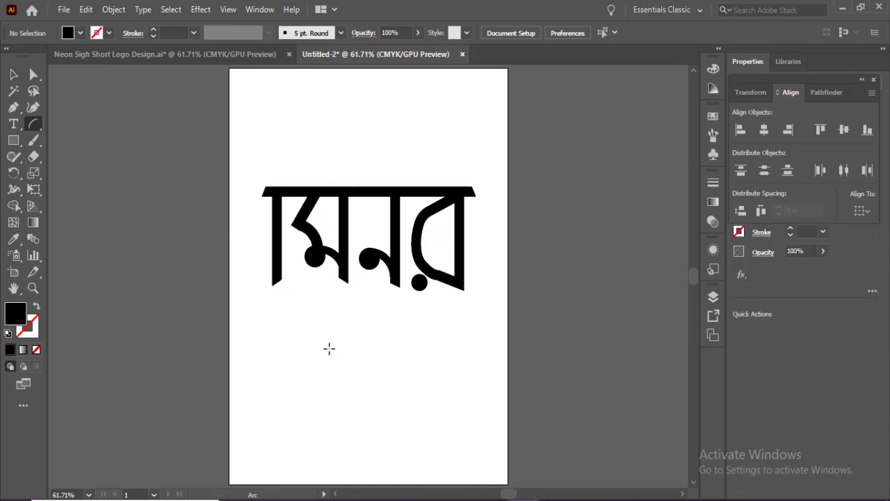
{"action": "left_click_drag", "start_coordinate": [328, 348], "coordinate": [369, 390]}
{"action": "left_click", "coordinate": [170, 32]}
{"action": "scroll", "coordinate": [169, 33], "scroll_direction": "up", "scroll_amount": 20}
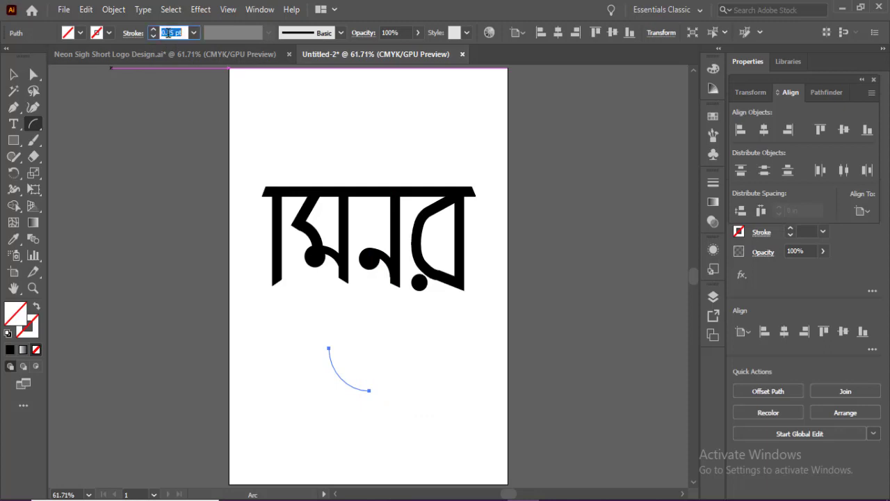
{"action": "mouse_move", "coordinate": [373, 347]}
{"action": "left_mouse_down"}
{"action": "mouse_move", "coordinate": [351, 398]}
{"action": "mouse_move", "coordinate": [365, 389]}
{"action": "mouse_move", "coordinate": [348, 267]}
{"action": "mouse_move", "coordinate": [287, 155]}
{"action": "mouse_move", "coordinate": [296, 182]}
{"action": "mouse_move", "coordinate": [322, 178]}
{"action": "left_mouse_up"}
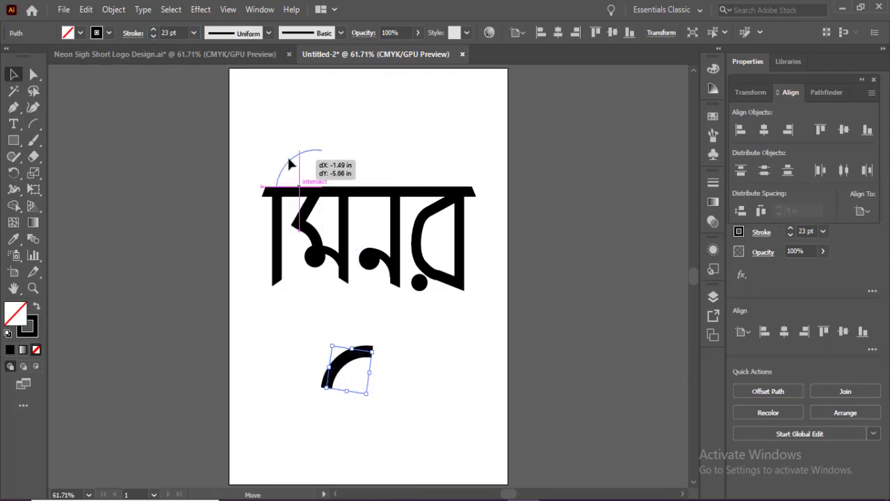
{"action": "left_click", "coordinate": [296, 141]}
Step: Expand the fill and stroke of the arc above the first letter into an editable outline
{"action": "key", "text": "a"}
{"action": "left_click", "coordinate": [114, 9]}
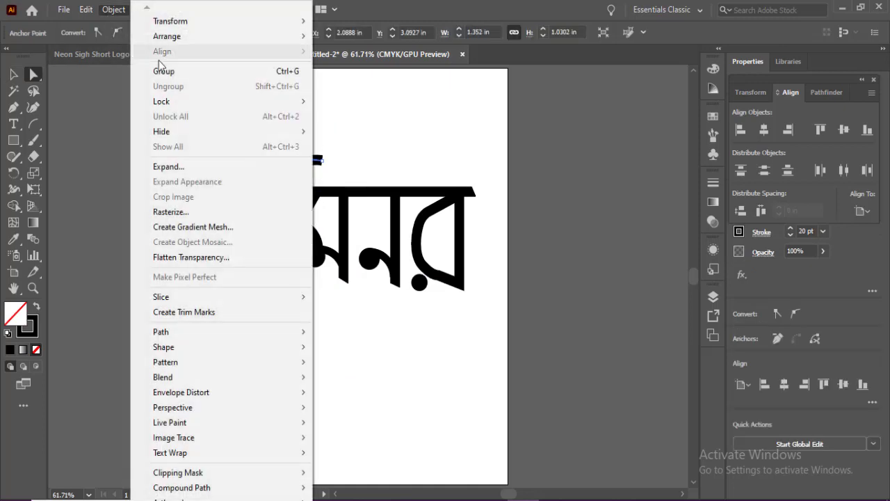
{"action": "left_click", "coordinate": [158, 166]}
{"action": "left_click", "coordinate": [240, 322]}
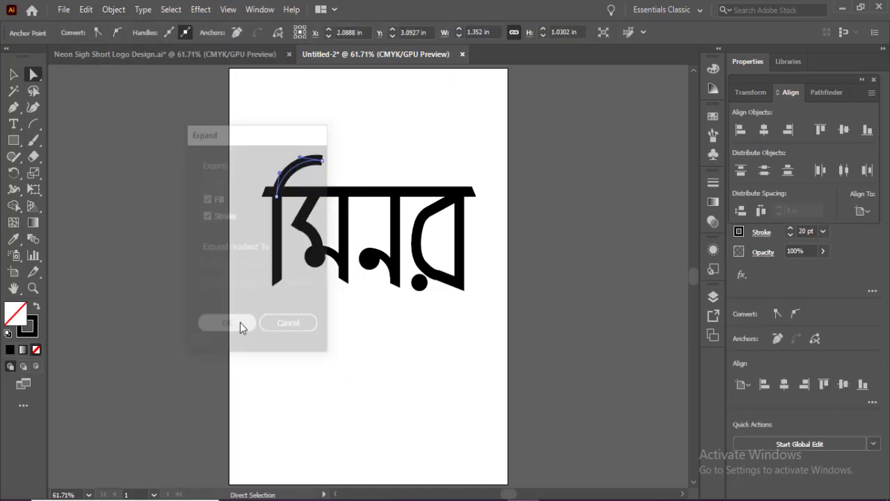
{"action": "left_click", "coordinate": [349, 159]}
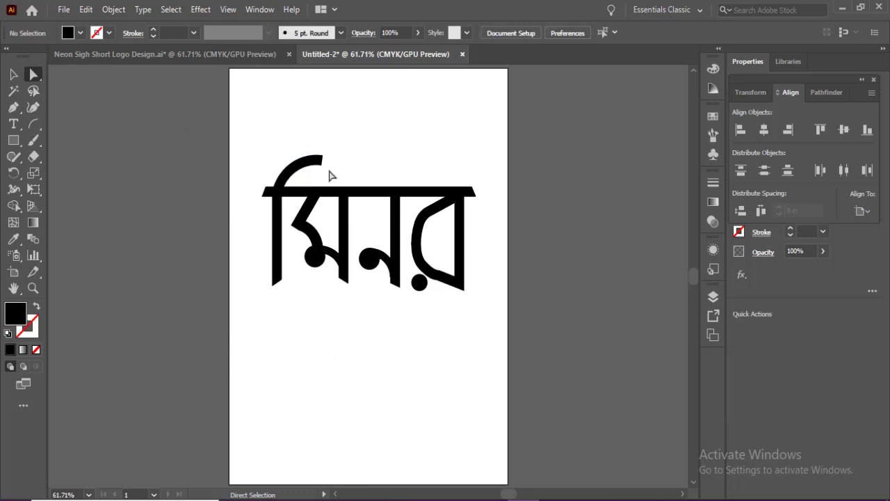
Step: Reshape the free end of the arc above the first letter into a pointed hook curving down to the right
{"action": "left_click", "coordinate": [323, 166]}
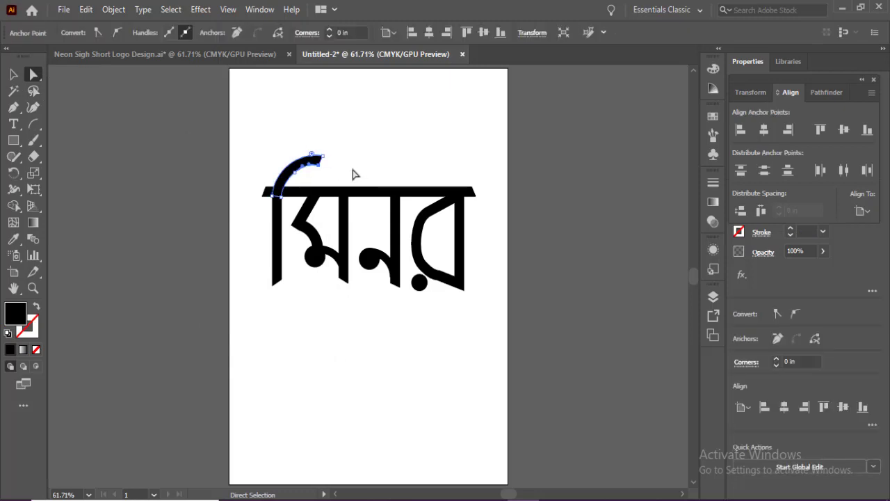
{"action": "left_click", "coordinate": [314, 179]}
{"action": "left_click", "coordinate": [312, 184]}
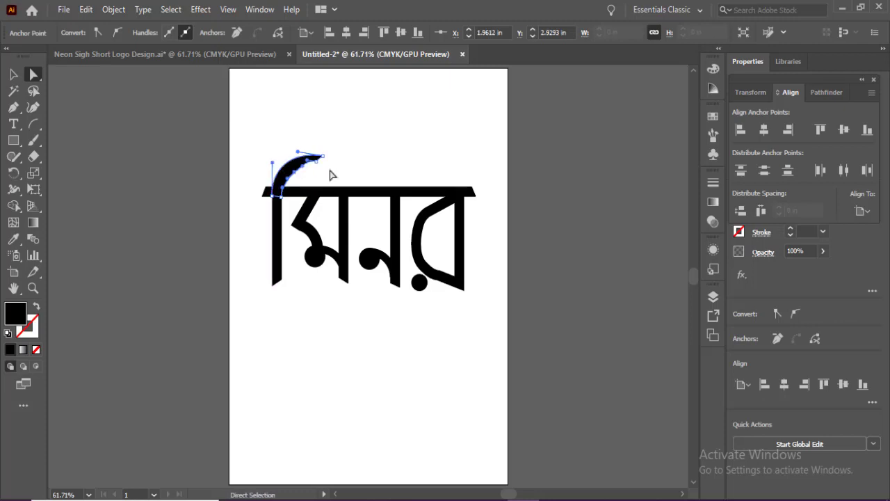
{"action": "left_click_drag", "start_coordinate": [317, 165], "coordinate": [321, 167]}
{"action": "left_click", "coordinate": [293, 221]}
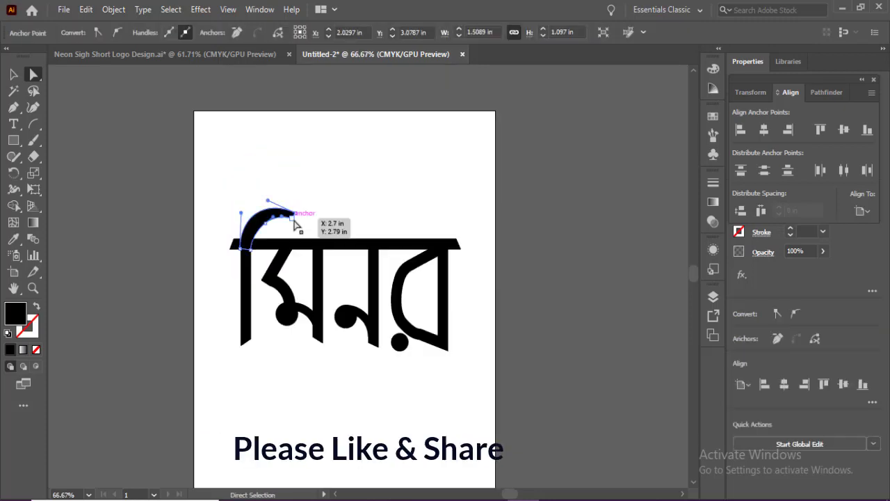
{"action": "mouse_move", "coordinate": [292, 220]}
{"action": "left_mouse_down"}
{"action": "mouse_move", "coordinate": [268, 200]}
{"action": "mouse_move", "coordinate": [318, 228]}
{"action": "mouse_move", "coordinate": [299, 218]}
{"action": "left_mouse_up"}
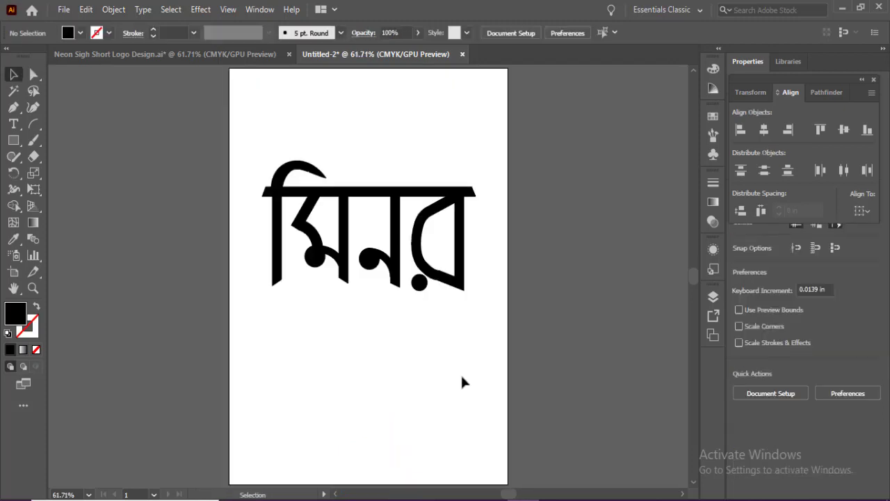
{"action": "left_click_drag", "start_coordinate": [238, 154], "coordinate": [474, 355]}
{"action": "left_click", "coordinate": [392, 367]}
{"action": "left_click_drag", "start_coordinate": [384, 362], "coordinate": [478, 277]}
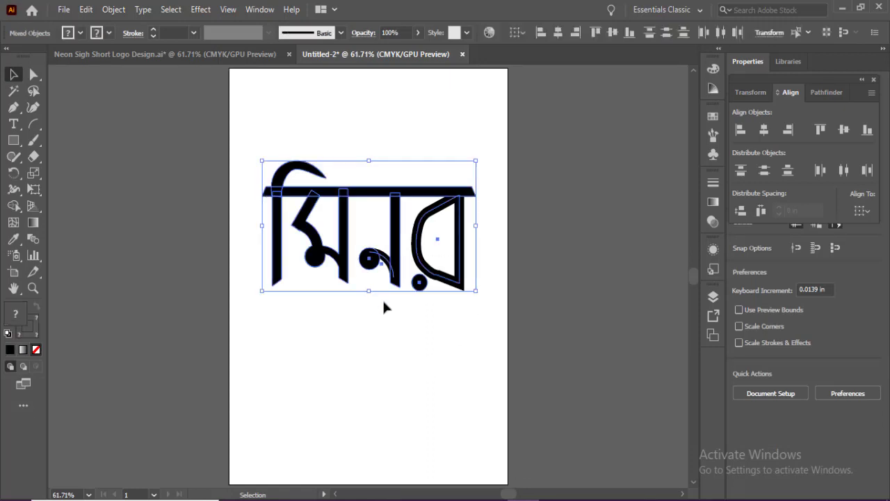
{"action": "key", "text": "ctrl+h"}
{"action": "left_click", "coordinate": [405, 376]}
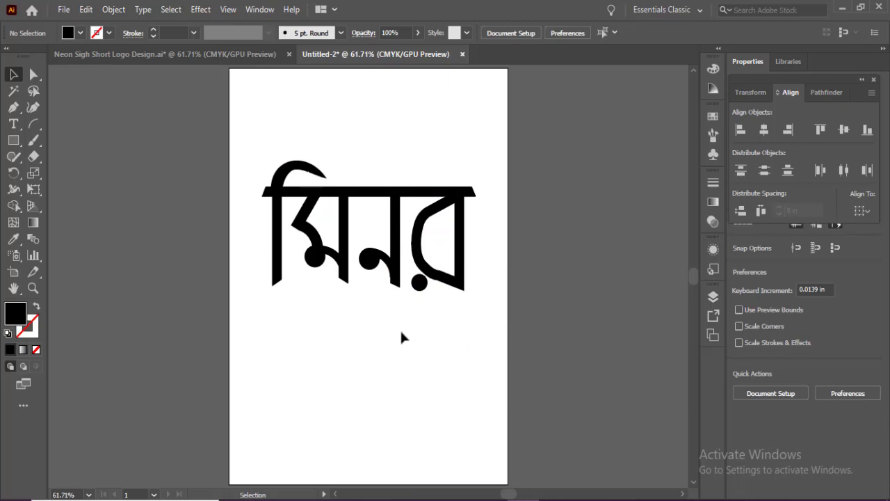
Step: Move the third letter's stem and hook upward so the stem projects slightly above the headline
{"action": "key", "text": "a"}
{"action": "left_click_drag", "start_coordinate": [405, 215], "coordinate": [409, 217]}
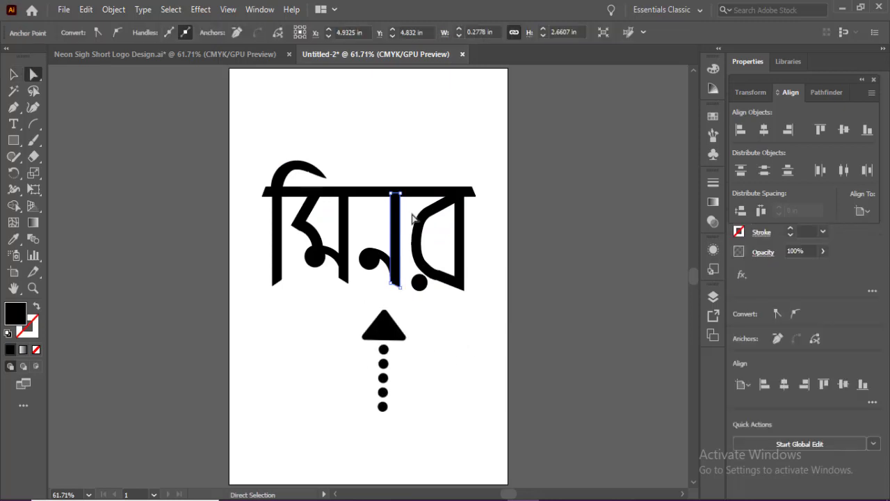
{"action": "key", "text": "Up"}
{"action": "key", "text": "Up"}
{"action": "key", "text": "Up"}
{"action": "key", "text": "Up"}
{"action": "key", "text": "Up"}
{"action": "key", "text": "Up"}
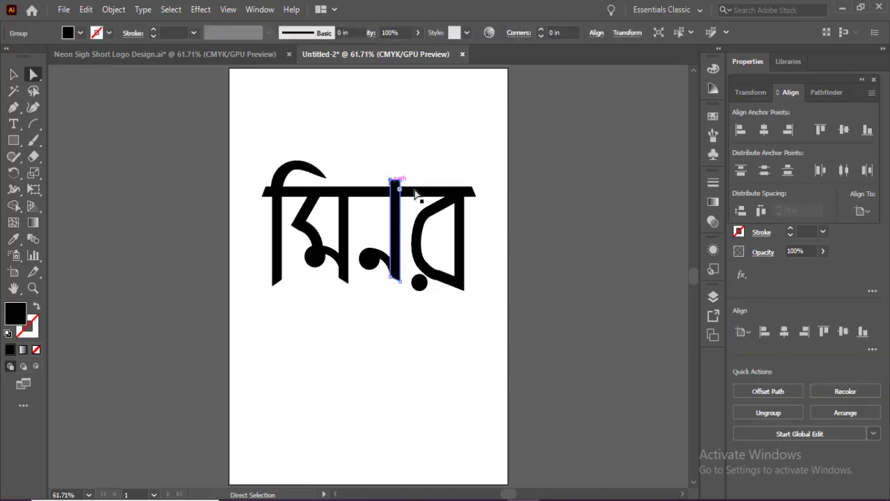
Step: Lower the upper-left corner of the third letter's stem so its projecting end is slanted
{"action": "left_click", "coordinate": [418, 195], "text": "shift"}
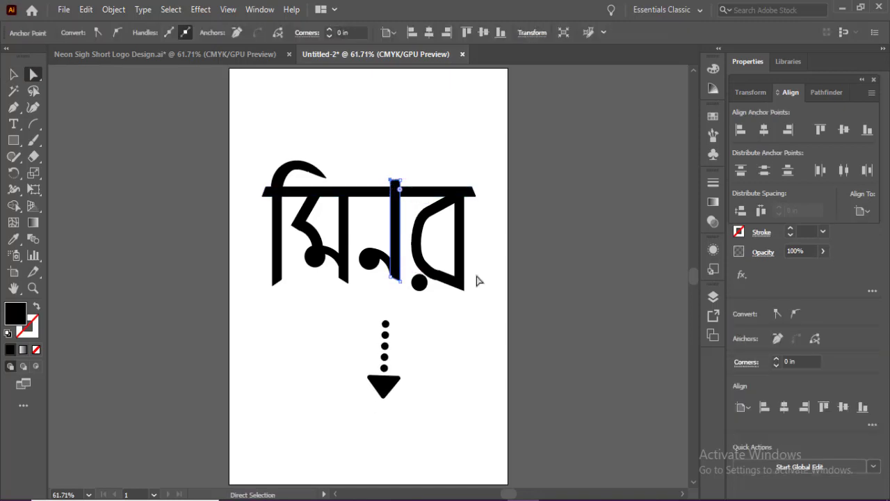
{"action": "key", "text": "v"}
{"action": "left_click", "coordinate": [340, 353]}
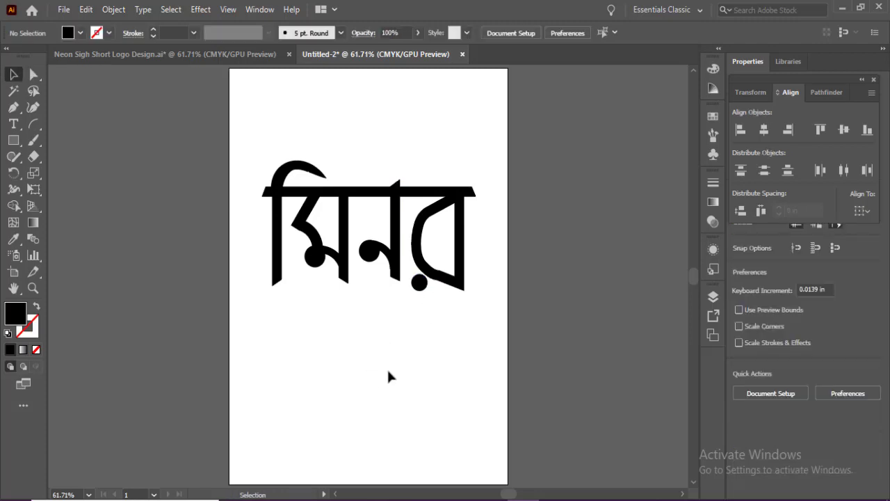
Step: Fill the dot under the last letter with orange-red
{"action": "left_click", "coordinate": [420, 282]}
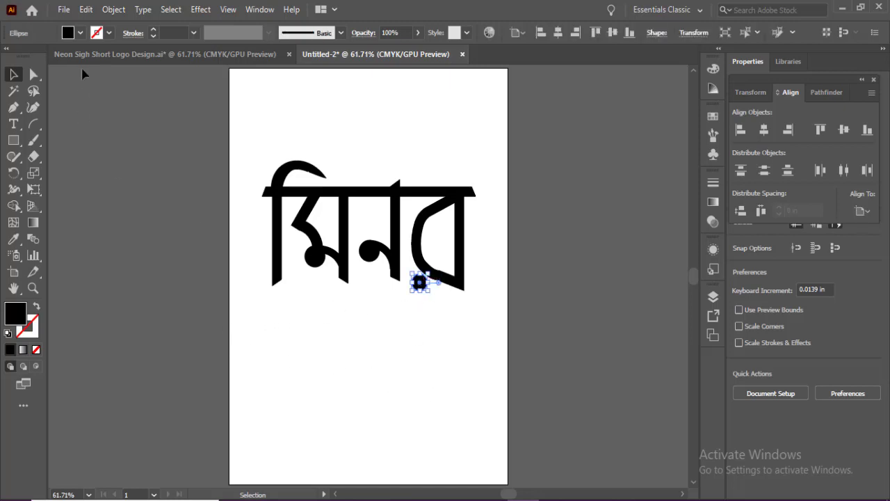
{"action": "left_click", "coordinate": [80, 33]}
{"action": "left_click", "coordinate": [127, 57]}
{"action": "left_click", "coordinate": [118, 57]}
{"action": "key", "text": "Escape"}
Step: Fill the hook above the first letter with light orange
{"action": "left_click", "coordinate": [299, 171]}
{"action": "left_click", "coordinate": [80, 32]}
{"action": "left_click", "coordinate": [82, 65]}
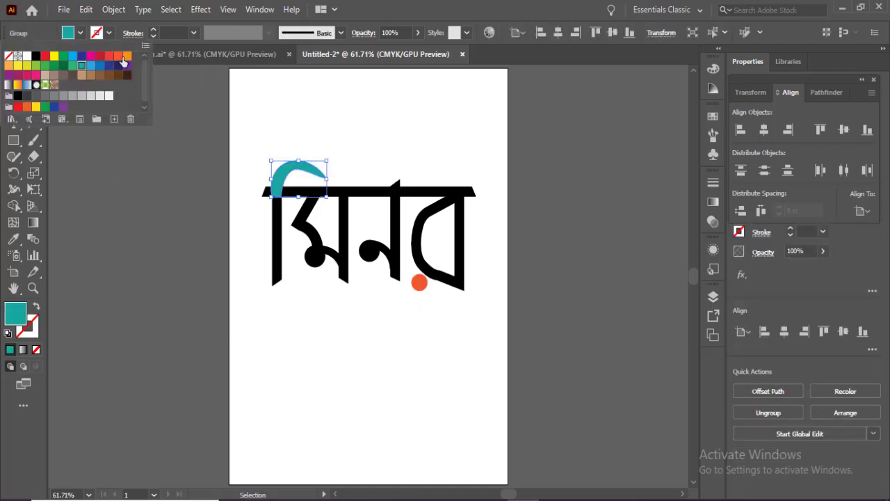
{"action": "left_click", "coordinate": [127, 56]}
{"action": "key", "text": "Escape"}
{"action": "left_click", "coordinate": [303, 331]}
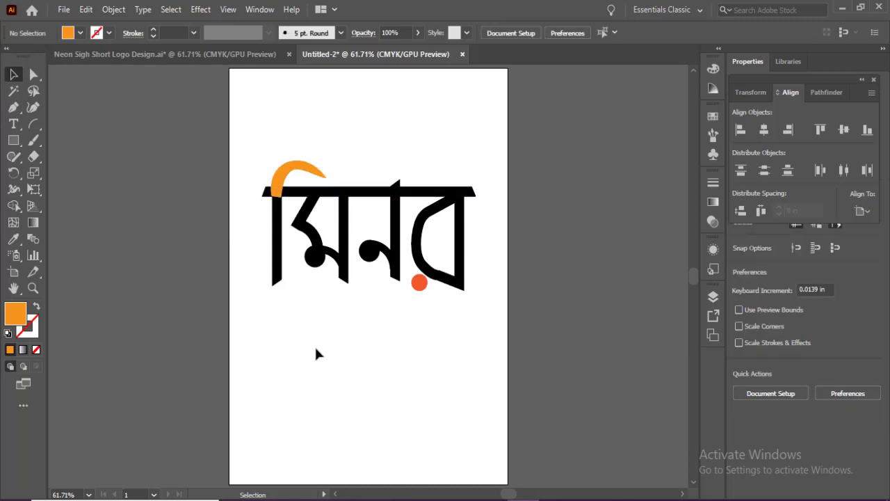
Step: Add another black arc curving down from the headline's left end beside the first letter
{"action": "key", "text": "ctrl+v"}
{"action": "mouse_move", "coordinate": [324, 300]}
{"action": "left_mouse_down"}
{"action": "mouse_move", "coordinate": [285, 292]}
{"action": "mouse_move", "coordinate": [293, 296]}
{"action": "mouse_move", "coordinate": [252, 196]}
{"action": "left_mouse_up"}
{"action": "key", "text": "ctrl+z"}
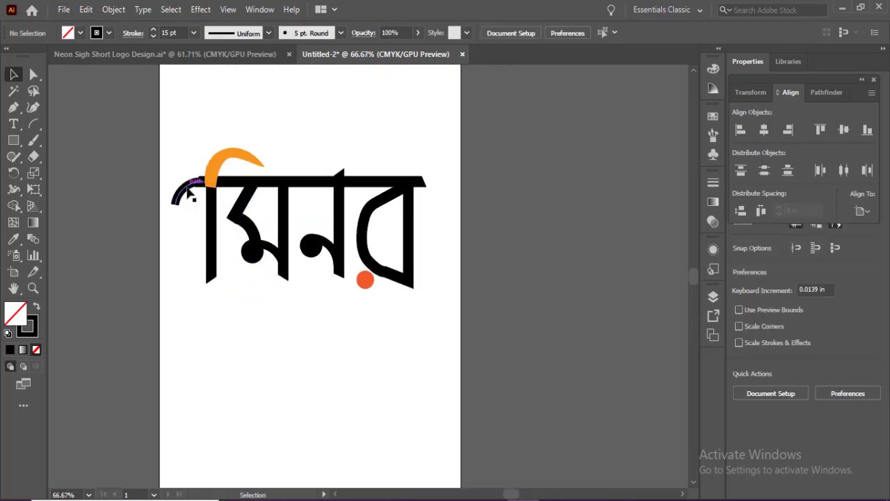
Step: Set the stroke of the arc at the headline's left end to 21 pt and expand its fill and stroke into a shape
{"action": "left_click", "coordinate": [185, 192]}
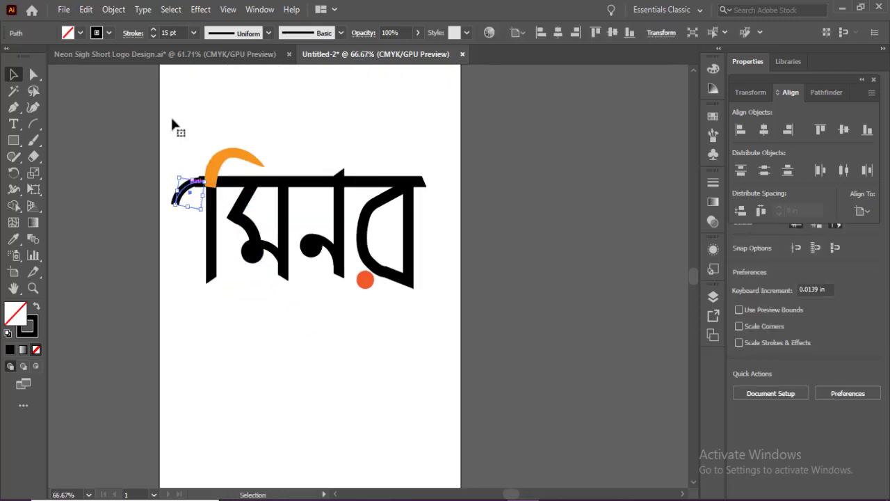
{"action": "left_click", "coordinate": [164, 34]}
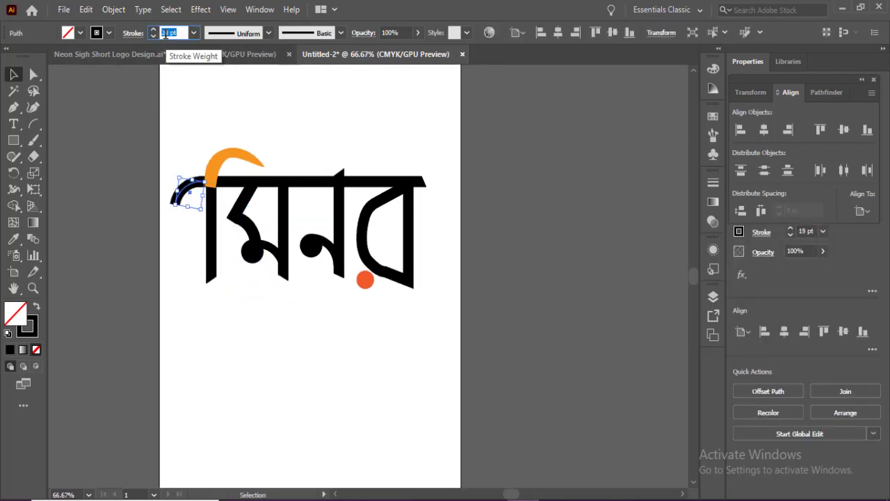
{"action": "key", "text": "Up"}
{"action": "key", "text": "Up"}
{"action": "left_click", "coordinate": [114, 10]}
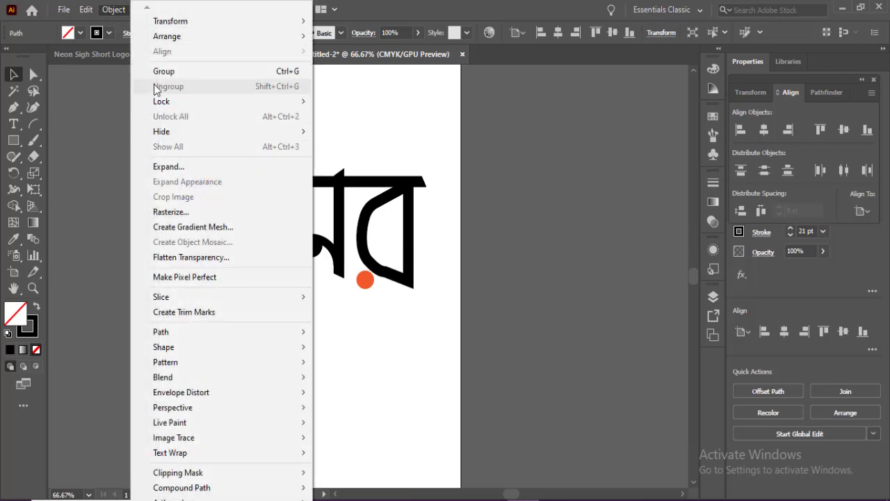
{"action": "left_click", "coordinate": [167, 167]}
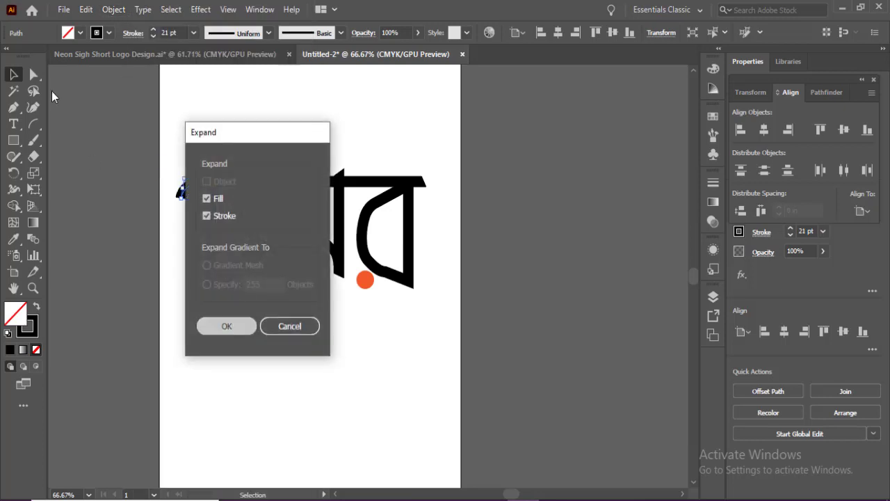
{"action": "key", "text": "Return"}
Step: Adjust the anchor points at the expanded arc's lower-left tip so its end is cut flat horizontally
{"action": "left_click", "coordinate": [34, 75]}
{"action": "left_click", "coordinate": [191, 231]}
{"action": "left_click", "coordinate": [185, 199]}
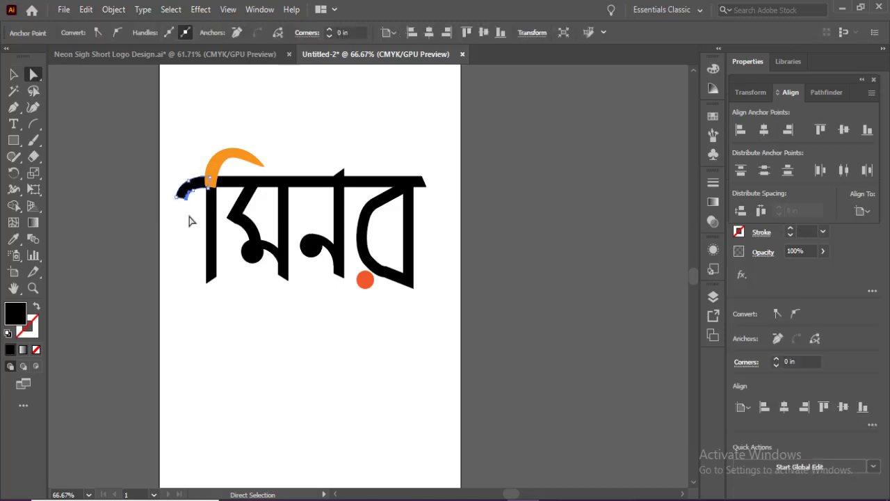
{"action": "left_click", "coordinate": [192, 221]}
{"action": "left_click", "coordinate": [184, 196]}
{"action": "left_click", "coordinate": [280, 347]}
{"action": "key", "text": "v"}
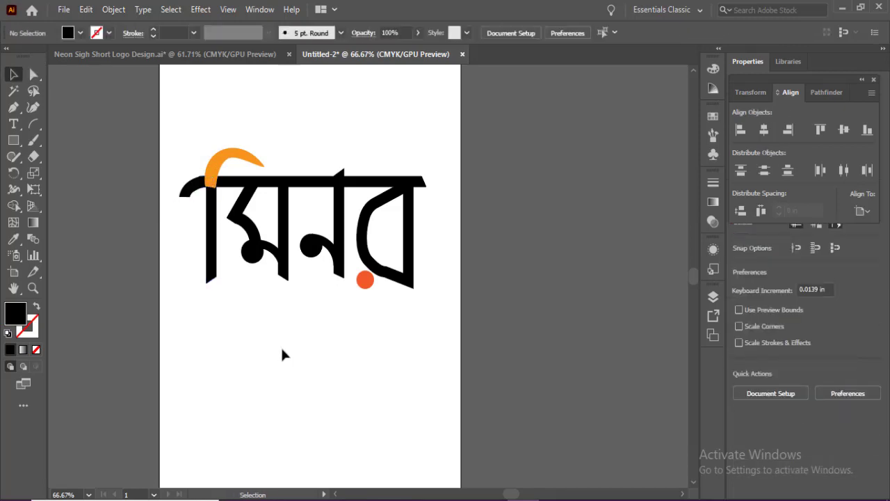
{"action": "left_click_drag", "start_coordinate": [430, 359], "coordinate": [159, 152]}
{"action": "left_click", "coordinate": [280, 389]}
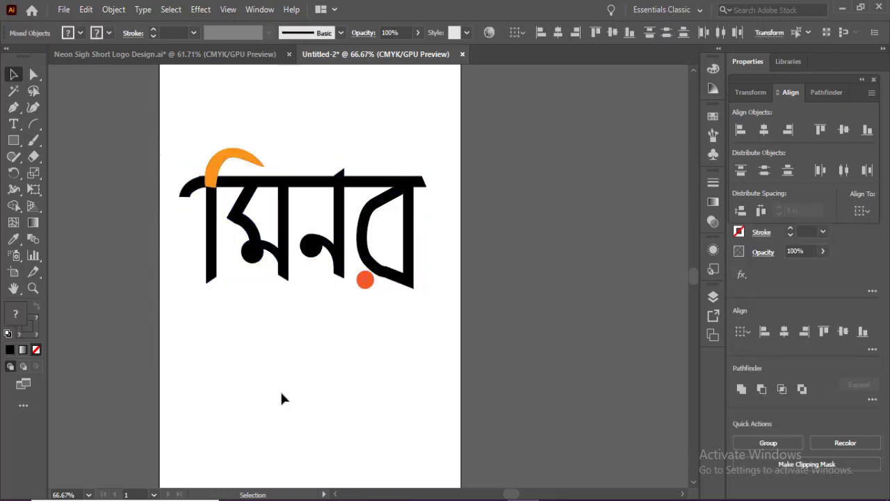
Step: Recolor the orange hook above the first letter black by sampling the fill of the letter's stem
{"action": "left_click", "coordinate": [212, 171]}
{"action": "left_click", "coordinate": [13, 239]}
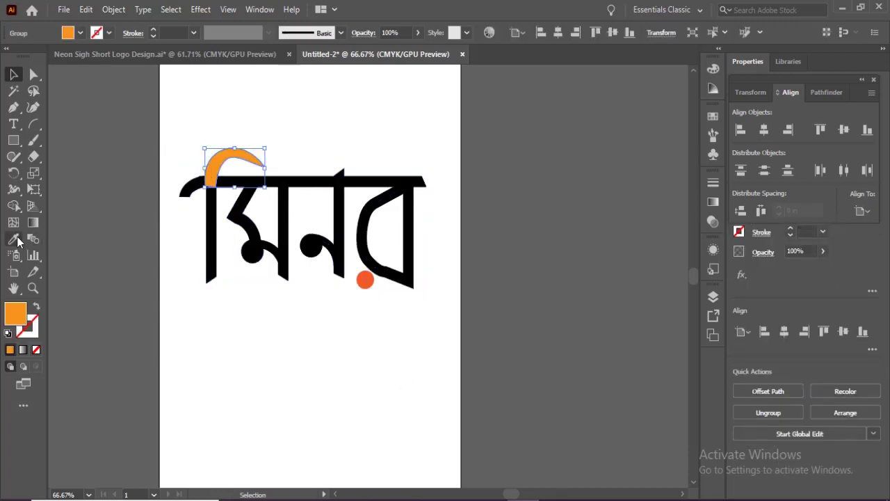
{"action": "left_click", "coordinate": [218, 213]}
{"action": "left_click", "coordinate": [14, 74]}
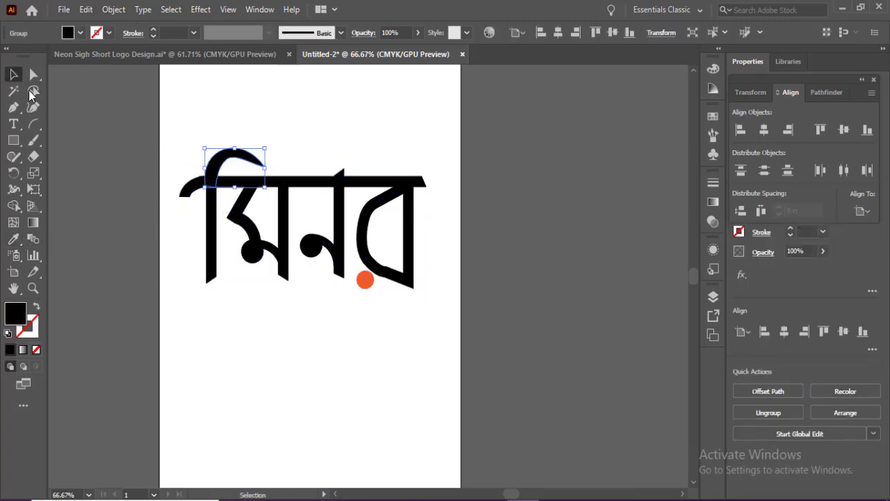
{"action": "left_click", "coordinate": [287, 319]}
{"action": "left_click_drag", "start_coordinate": [426, 350], "coordinate": [159, 113]}
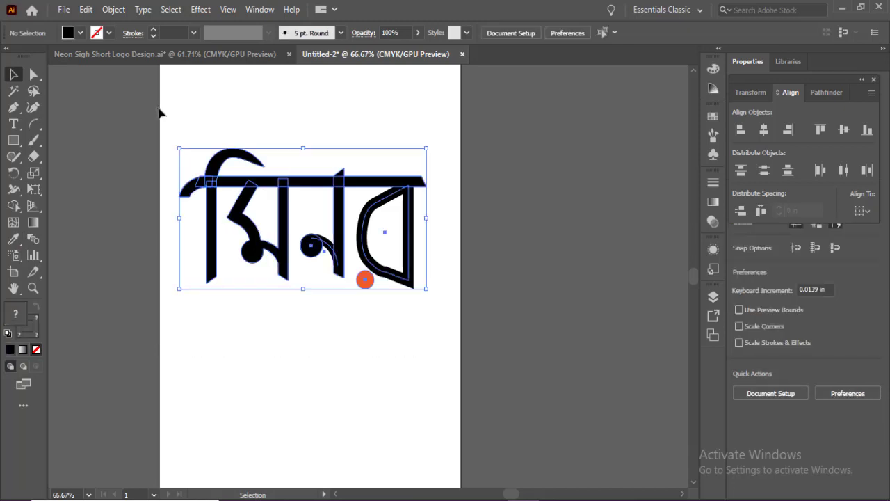
{"action": "left_click", "coordinate": [405, 399]}
{"action": "left_click_drag", "start_coordinate": [444, 399], "coordinate": [169, 137]}
{"action": "left_click", "coordinate": [329, 412]}
{"action": "left_click", "coordinate": [430, 360]}
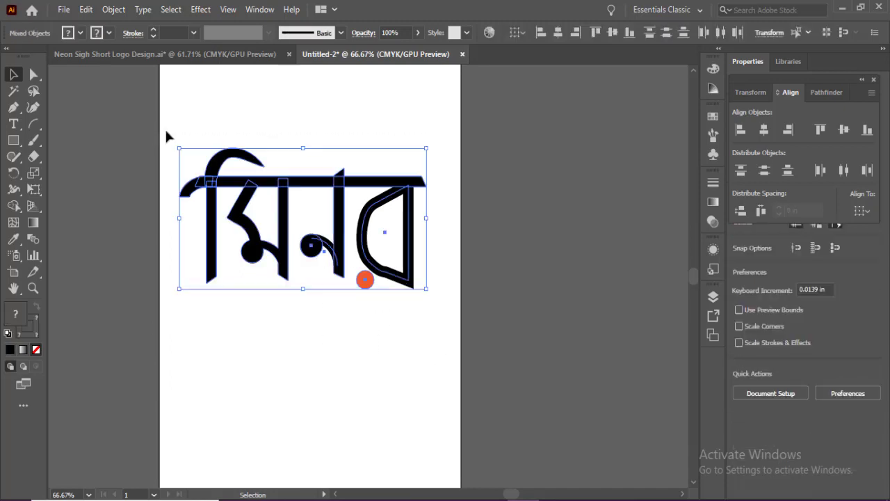
{"action": "left_click", "coordinate": [338, 362]}
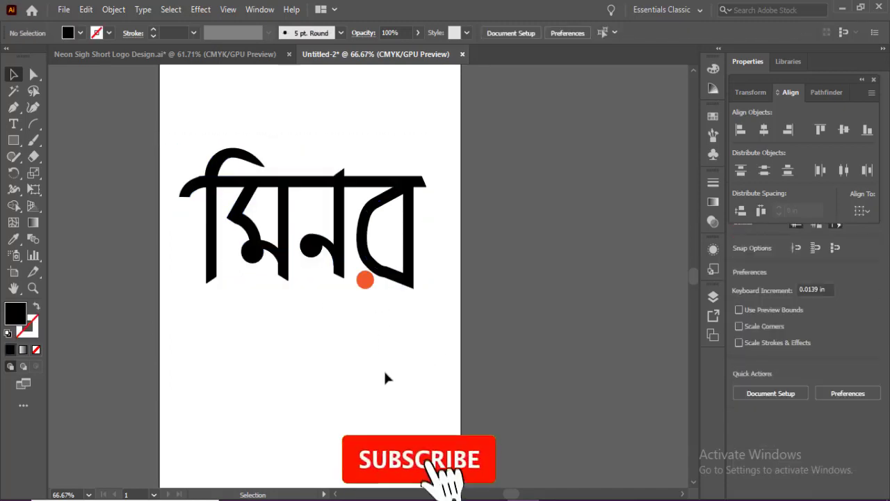